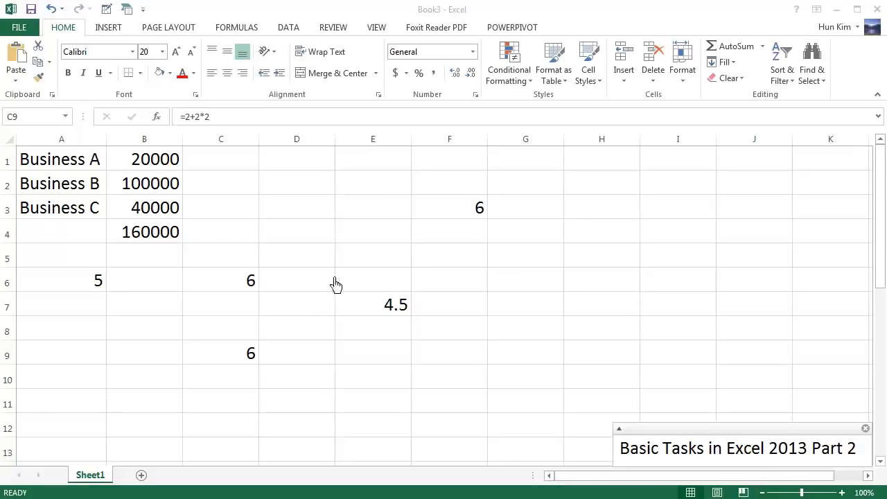
Clear the stray numbers in C1:F11 and the leftover values in A6:B8.
left_click_drag(230, 165, 477, 400)
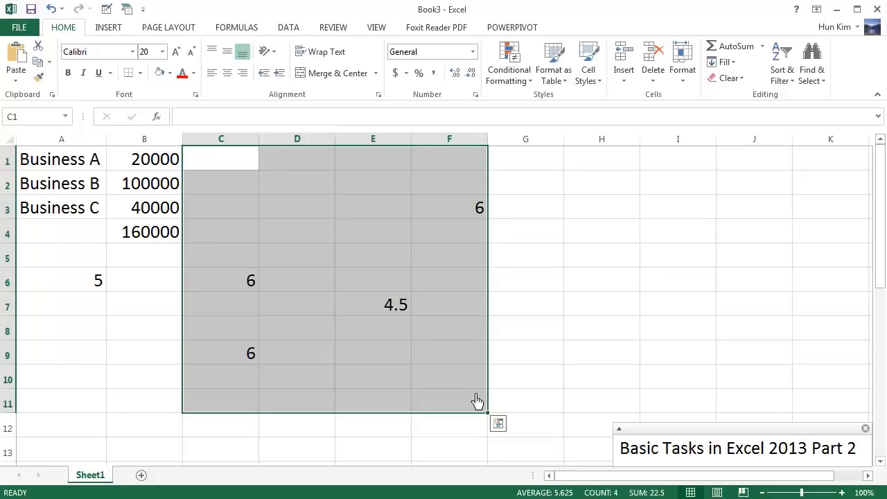
key("Delete")
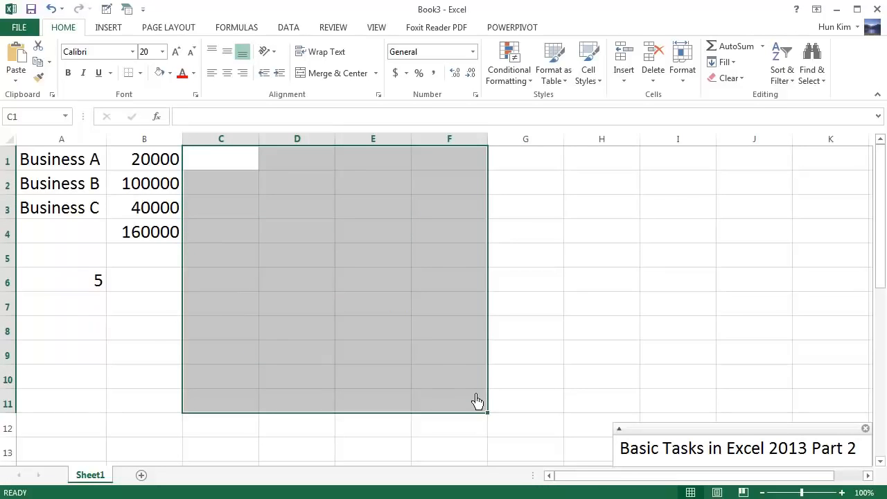
left_click(96, 290)
left_click_drag(96, 297, 142, 345)
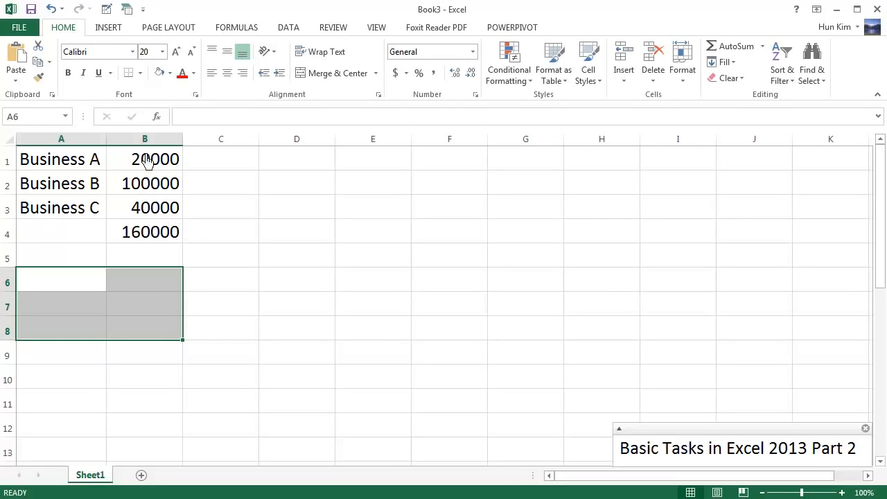
left_click(156, 242)
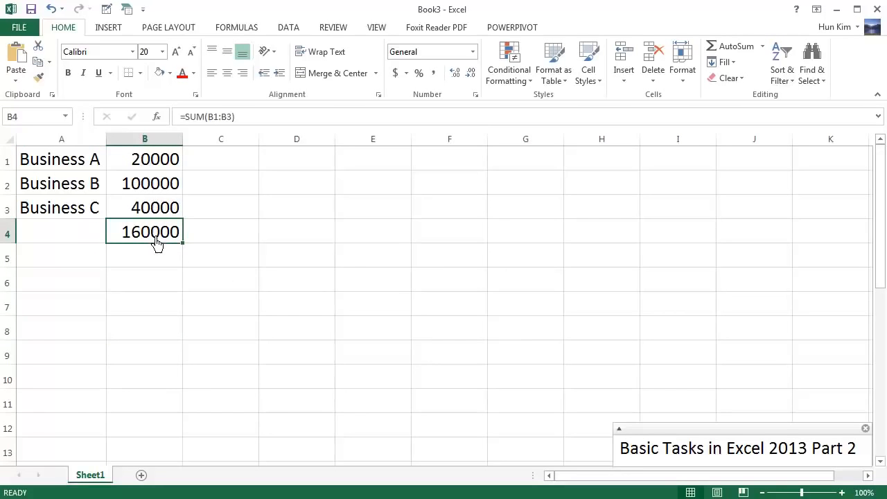
key("Delete")
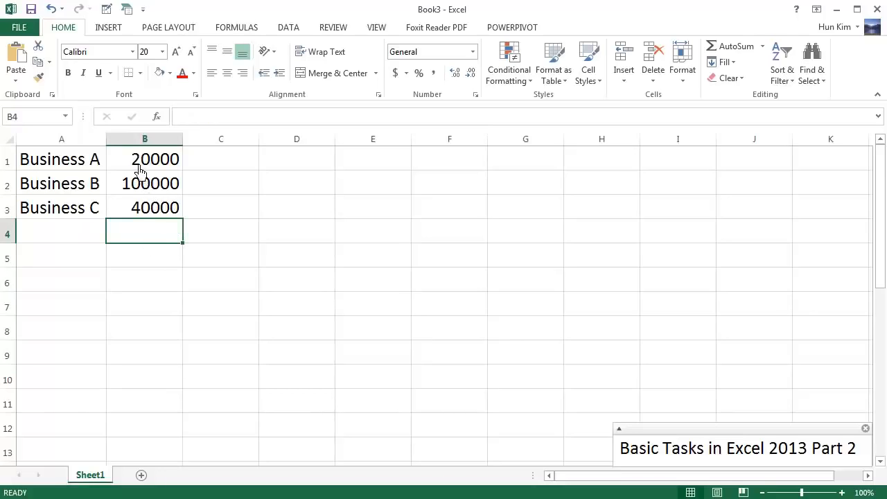
key("ctrl+z")
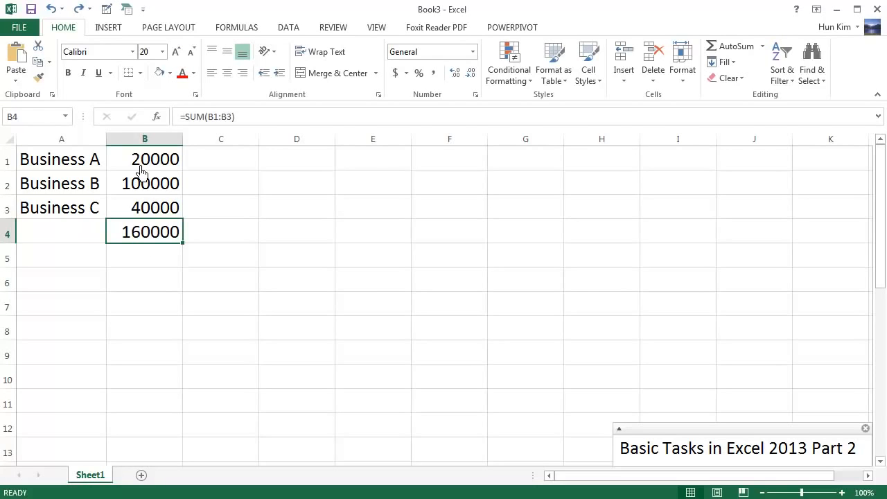
left_click_drag(132, 168, 154, 238)
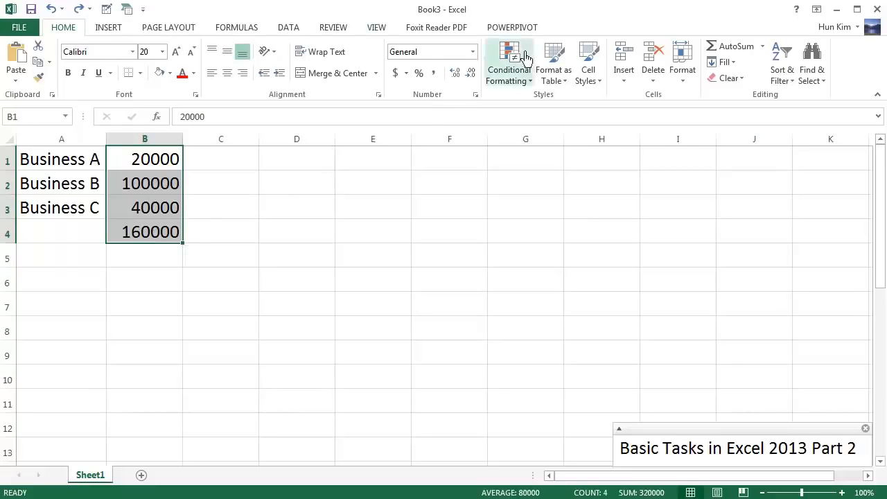
Format the B1:B4 amounts as Currency, then switch them to Accounting format.
left_click(476, 55)
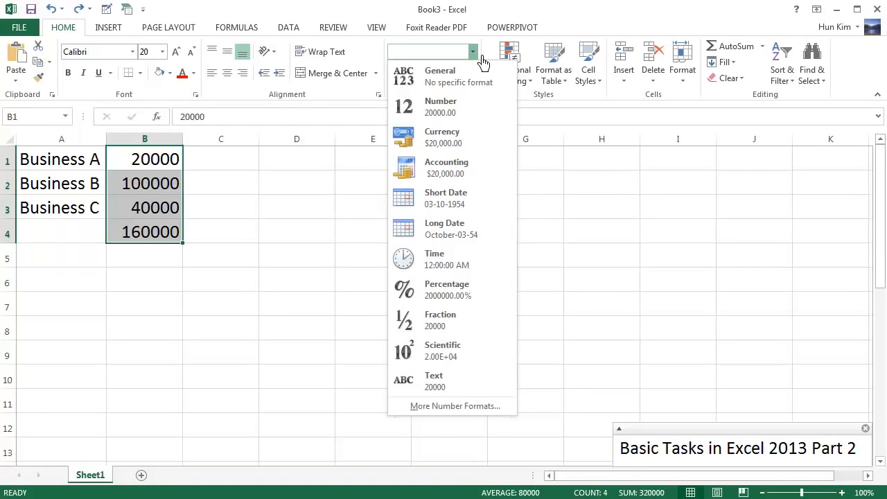
left_click(450, 142)
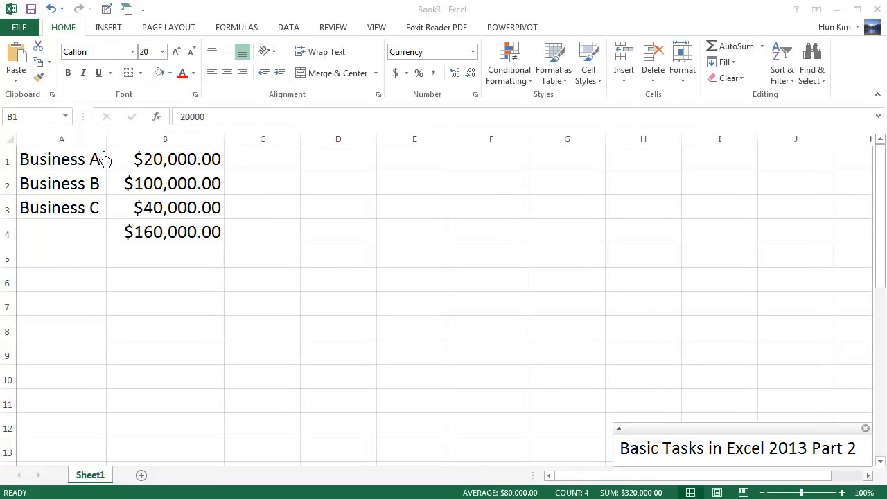
left_click_drag(99, 160, 166, 233)
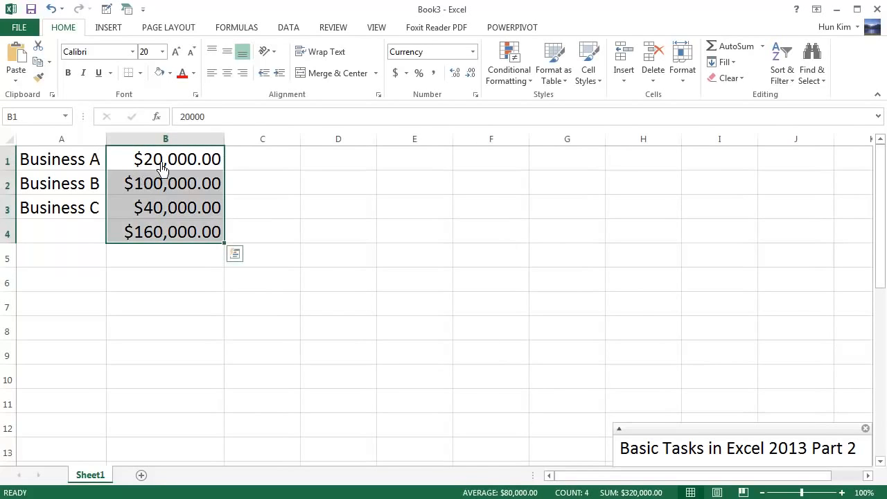
left_click(473, 52)
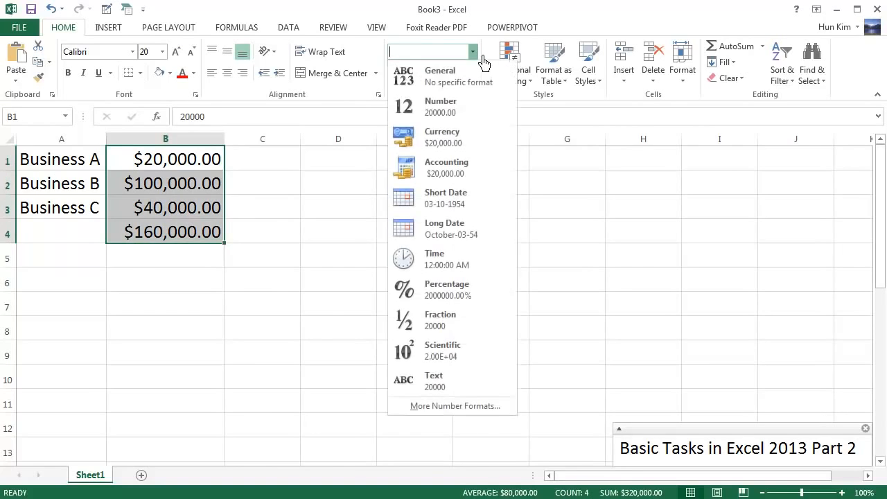
left_click(461, 169)
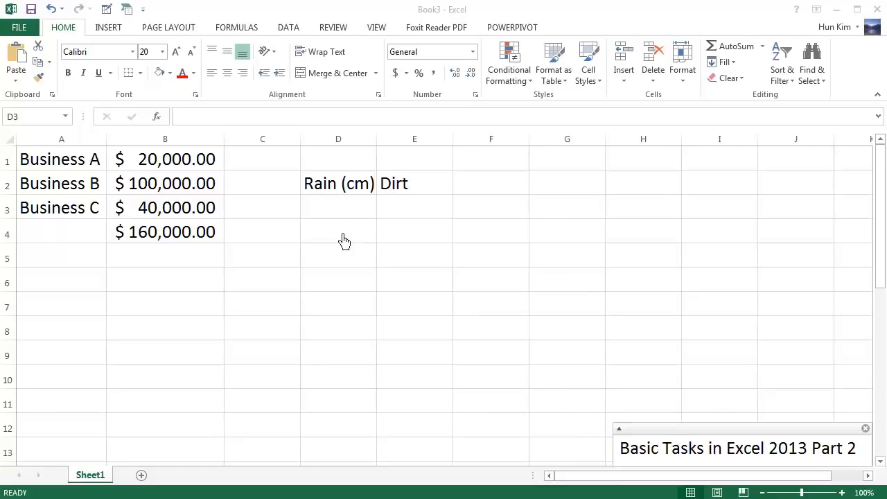
Set up the Rain (cm) and Dirt headers and enter 4, 6, 8 under Rain from D3.
left_click(326, 192)
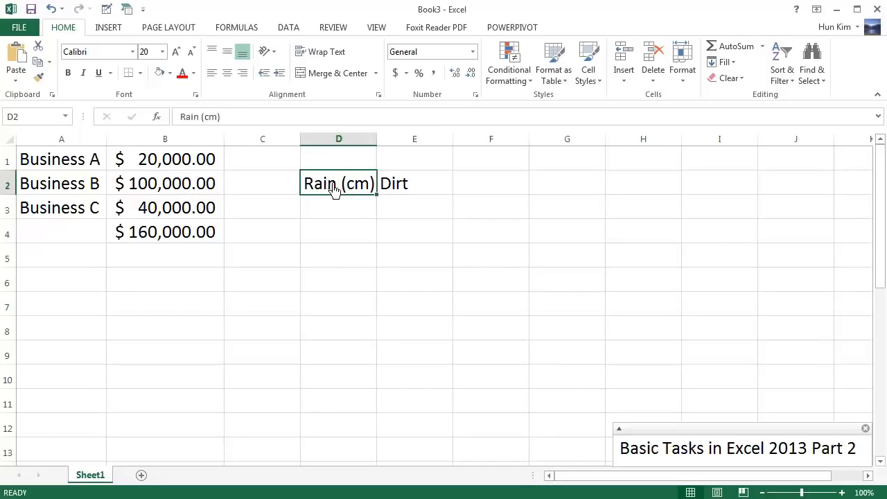
left_click(406, 193)
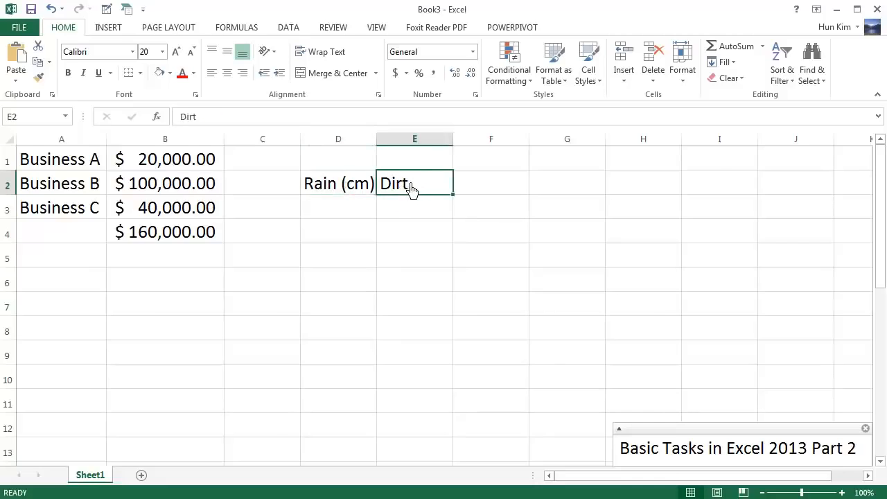
left_click(343, 215)
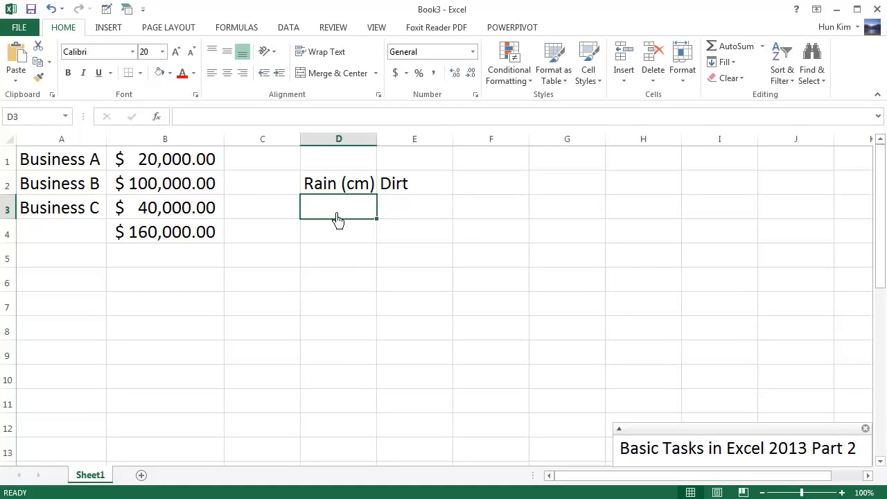
type("4")
key("Return")
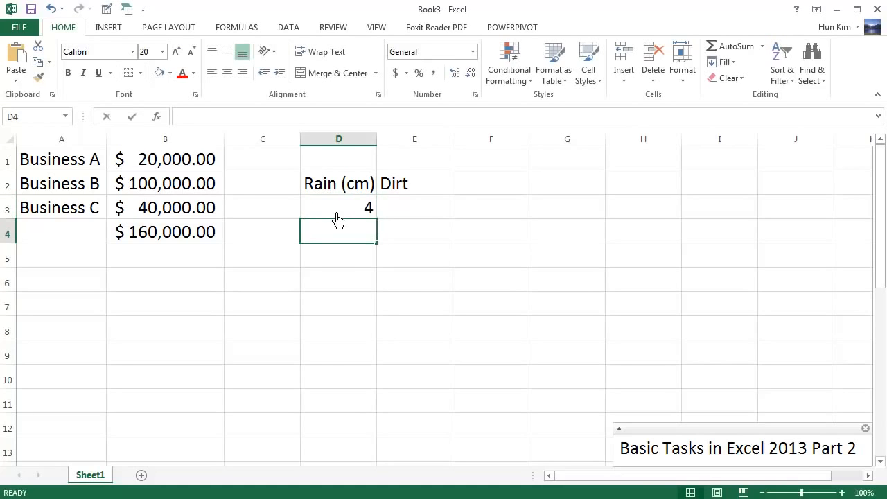
type("6")
key("Return")
type("8")
key("Return")
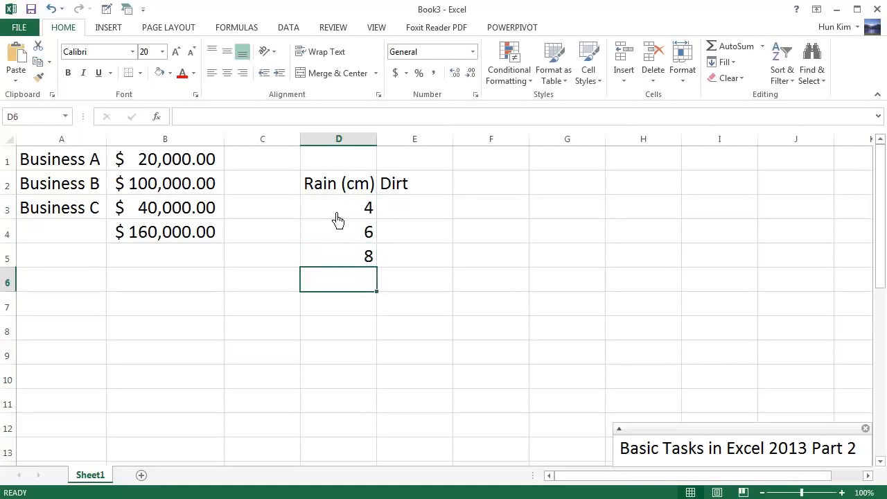
Remove the extra 8 from D5, leaving 4 and 6, and select columns D:E.
left_click(353, 258)
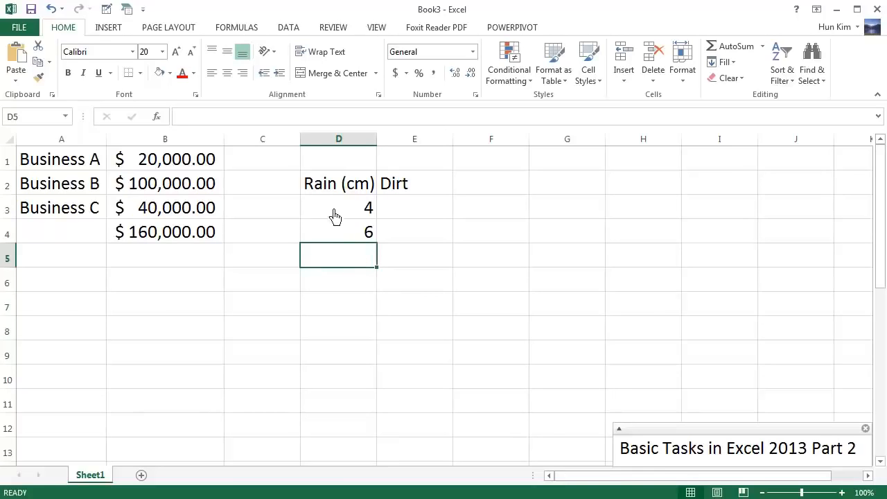
left_click_drag(339, 216, 352, 249)
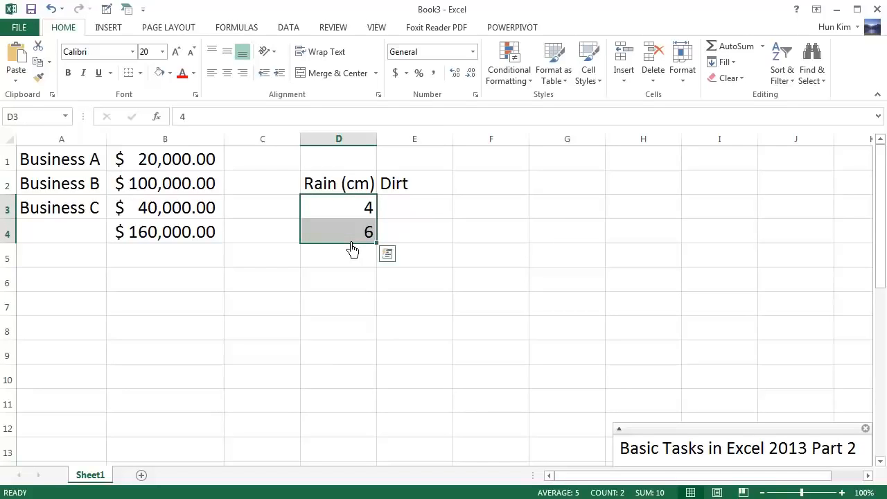
left_click(345, 217)
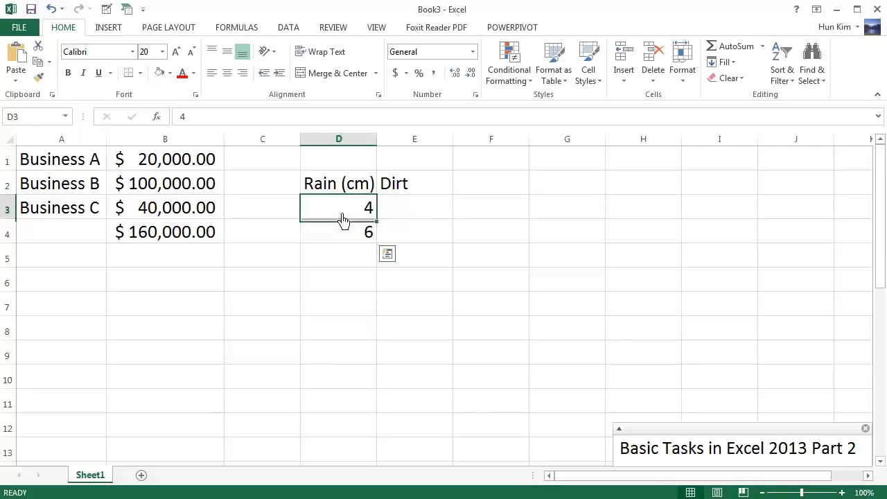
left_click_drag(339, 150, 418, 143)
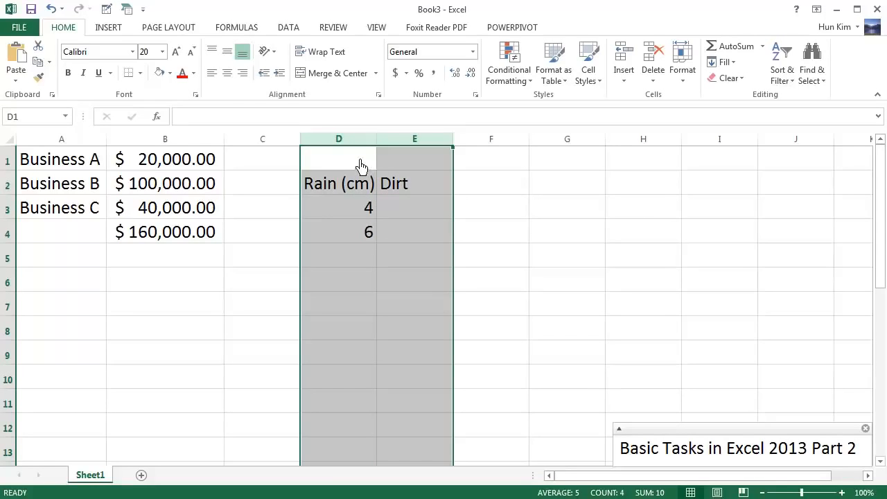
Centre columns D:E and extend the Rain series 4, 6 down to 14 in D8.
left_click(227, 73)
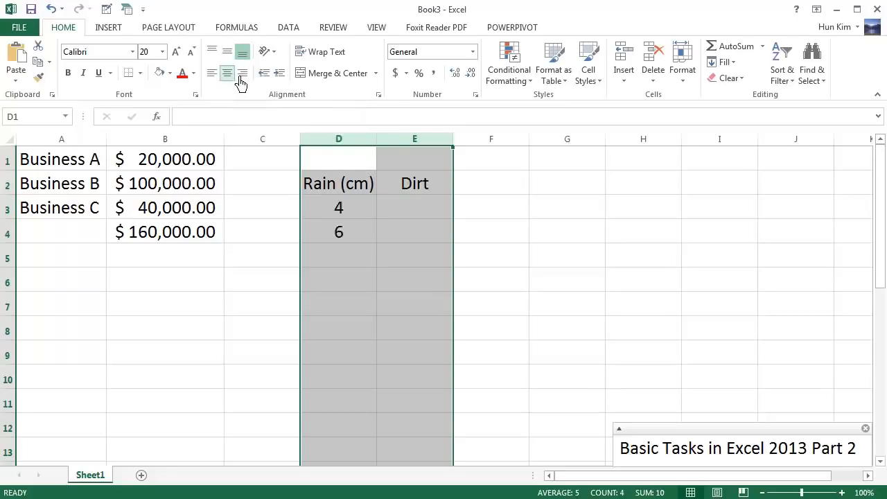
left_click(354, 219)
left_click(360, 246)
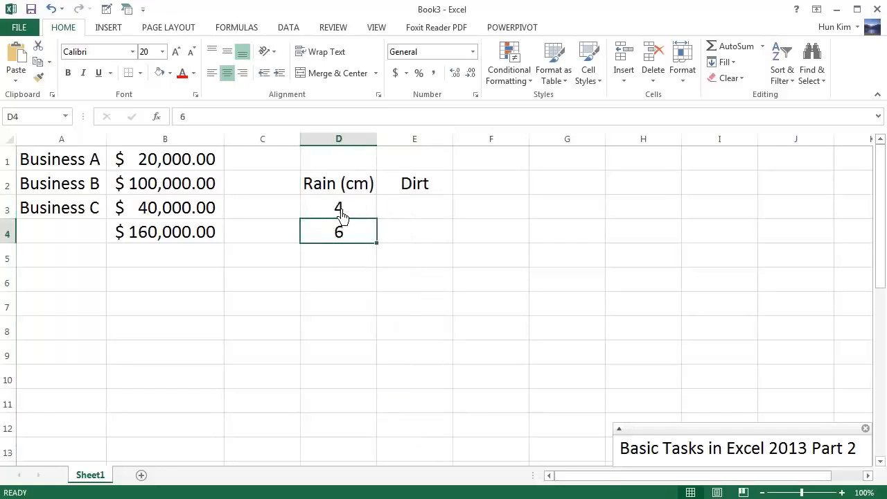
left_click_drag(341, 216, 350, 240)
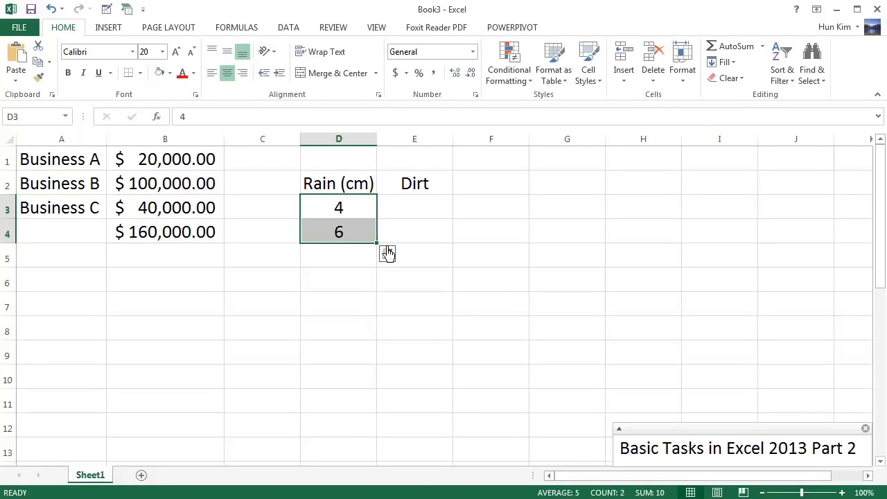
left_click_drag(387, 254, 388, 347)
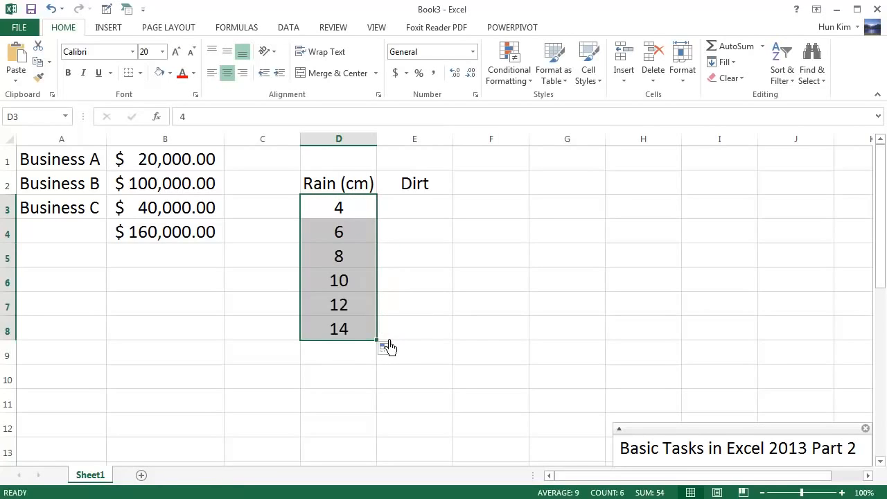
left_click(340, 216)
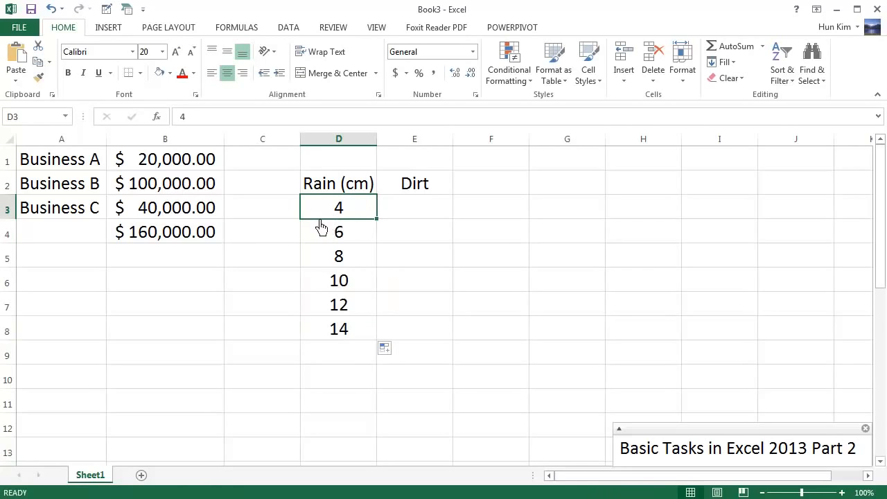
key("Down")
key("Down")
key("Down")
key("Down")
key("Down")
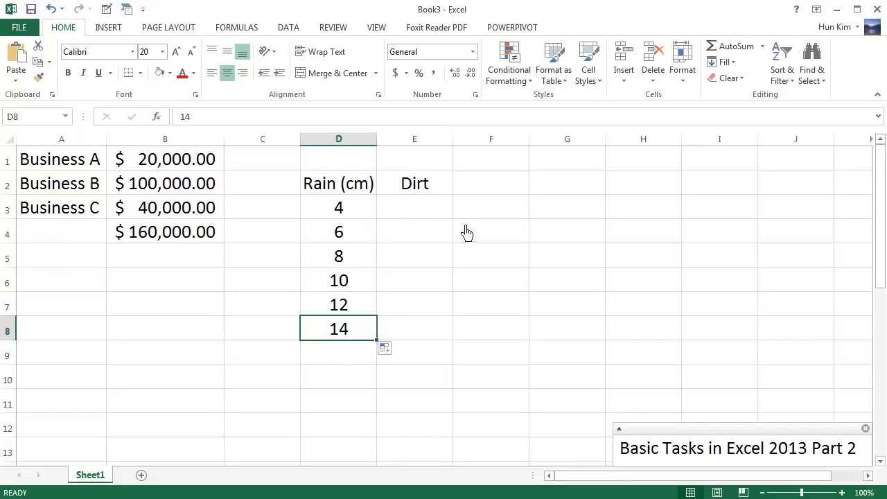
Enter Dirt values 120 and 115, fill the series down to 95 in E8, and select D2:E8.
left_click(437, 211)
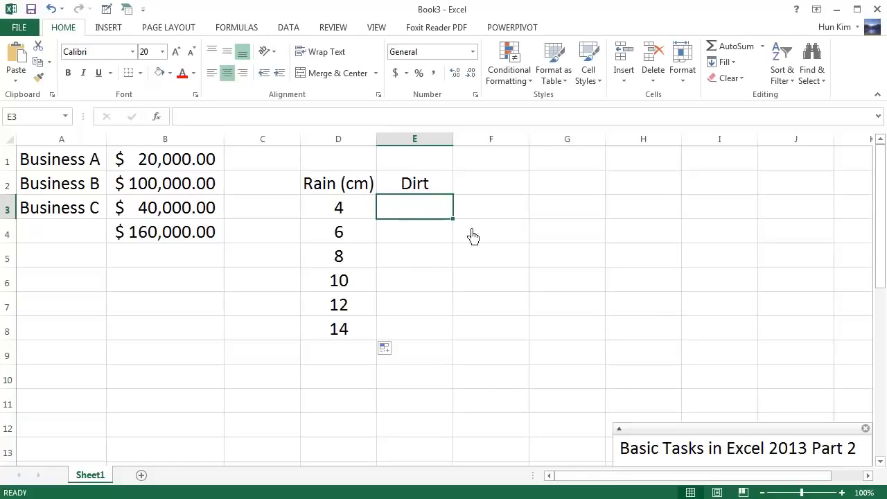
type("120")
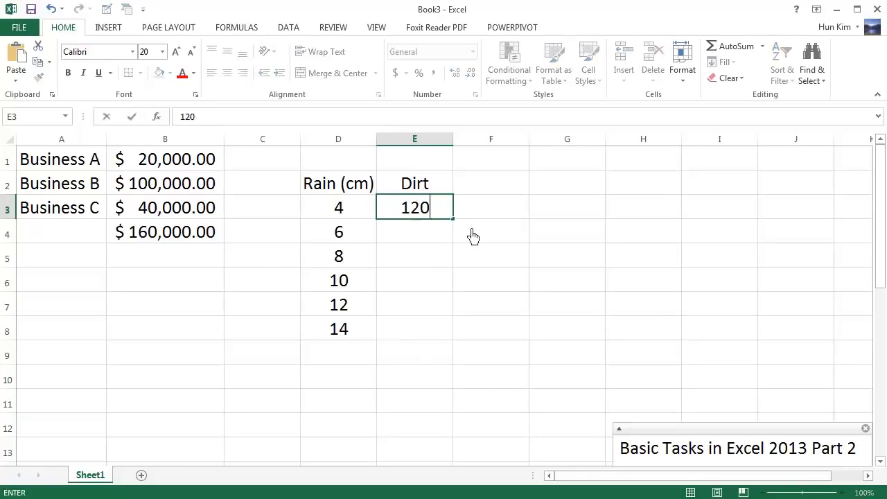
key("Return")
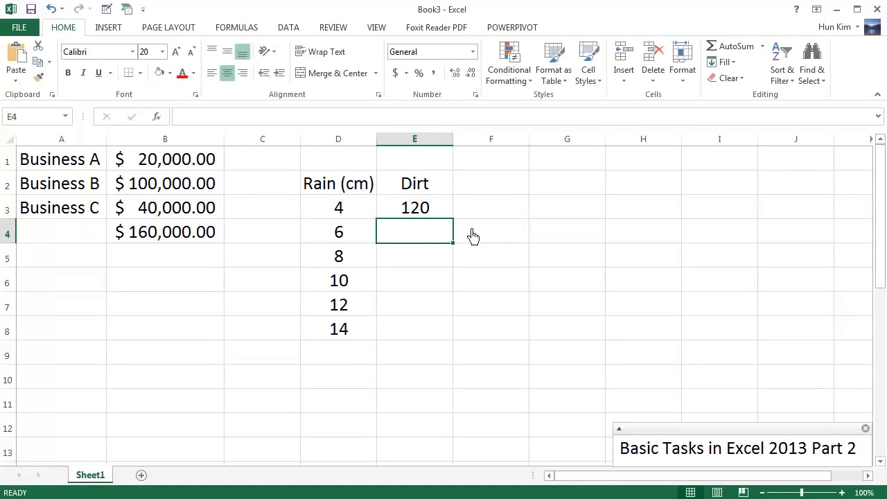
type("115")
key("Return")
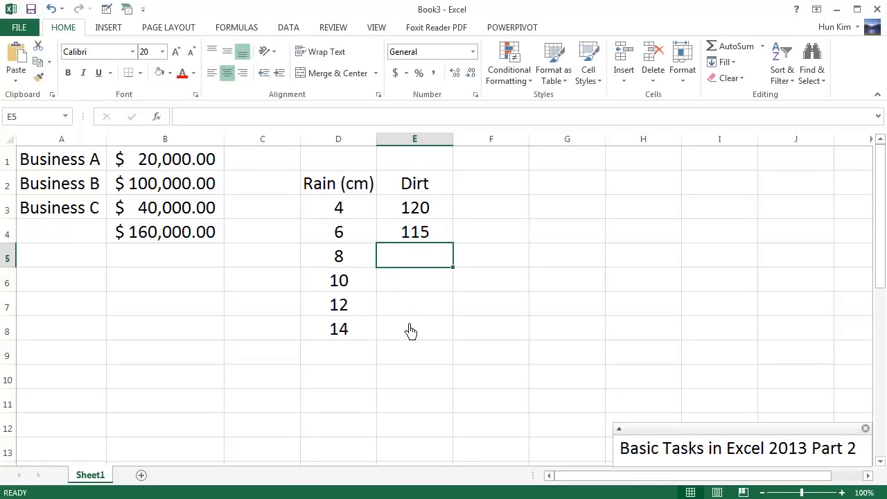
left_click_drag(427, 218, 434, 237)
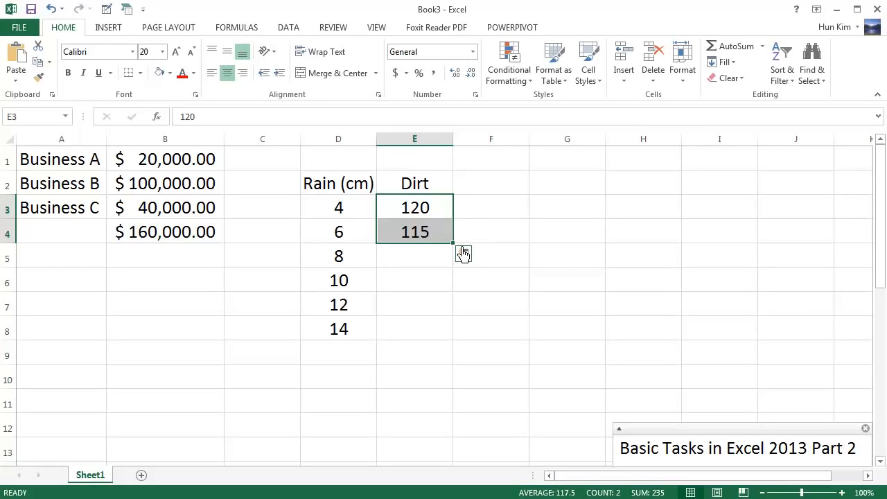
left_click_drag(462, 251, 460, 343)
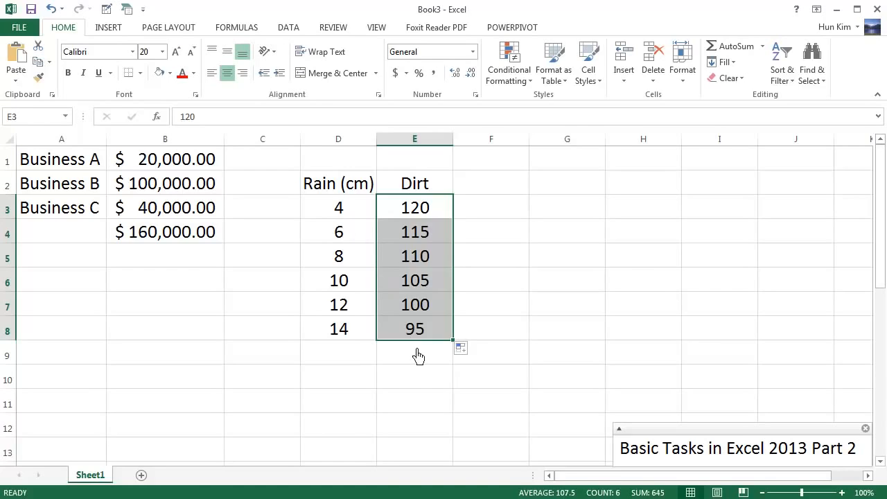
left_click(491, 329)
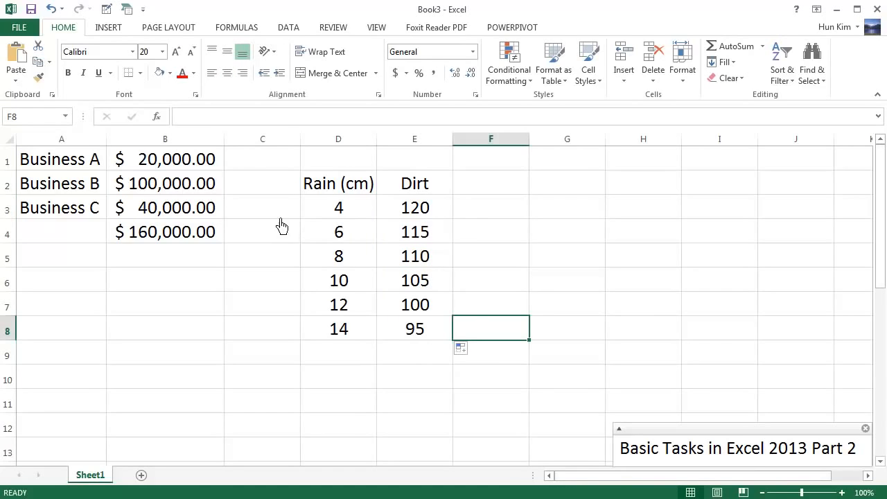
left_click_drag(328, 195, 427, 344)
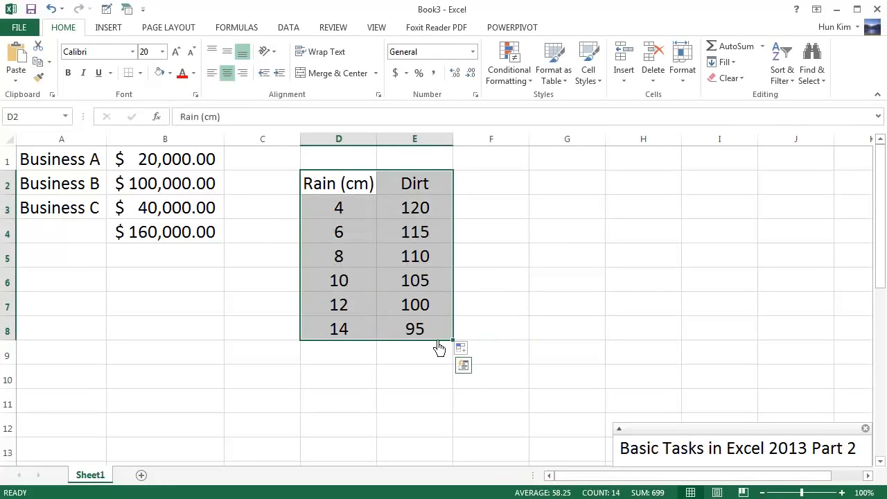
Browse the Quick Analysis Formatting, Totals and Charts options for D2:E8, ending on Tables.
left_click(474, 375)
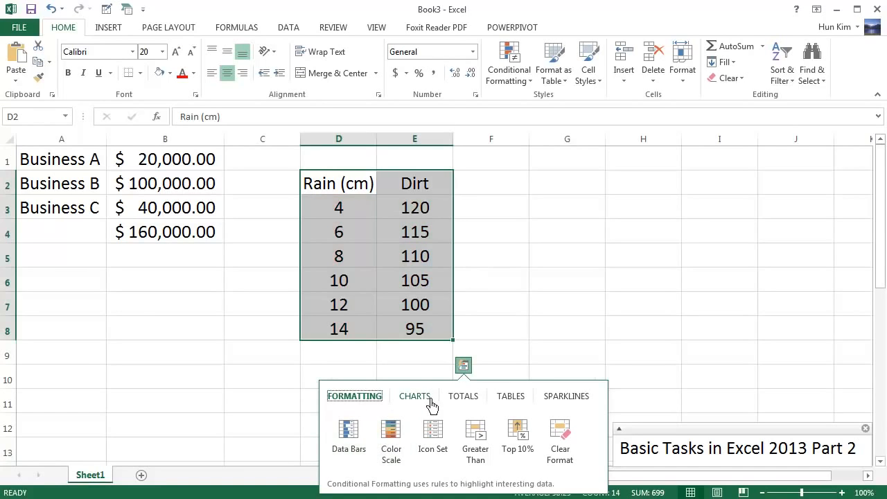
left_click(463, 365)
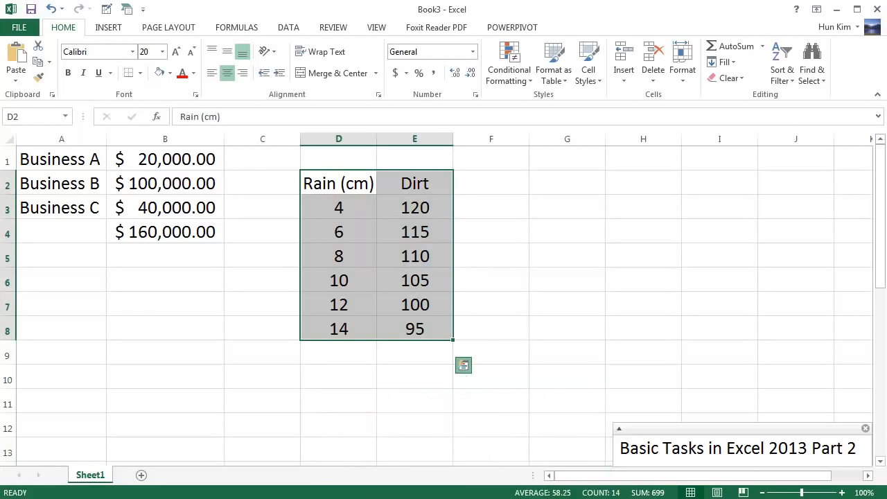
left_click(468, 371)
left_click(469, 371)
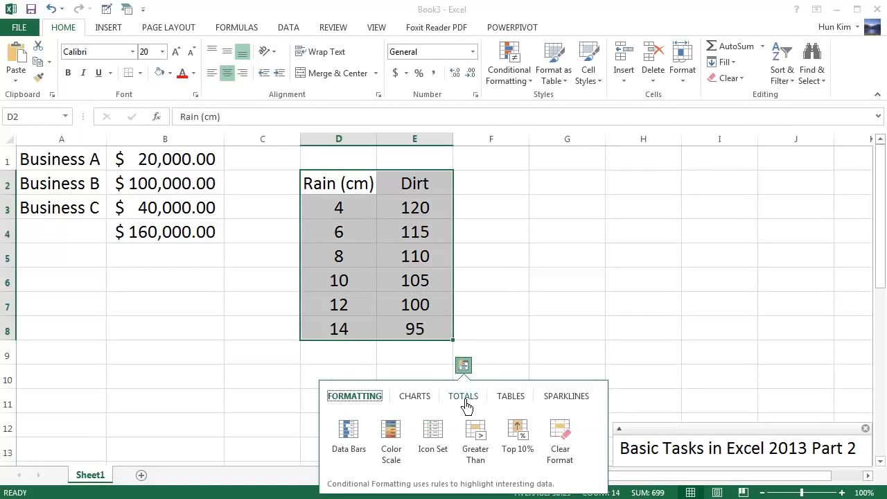
left_click(470, 400)
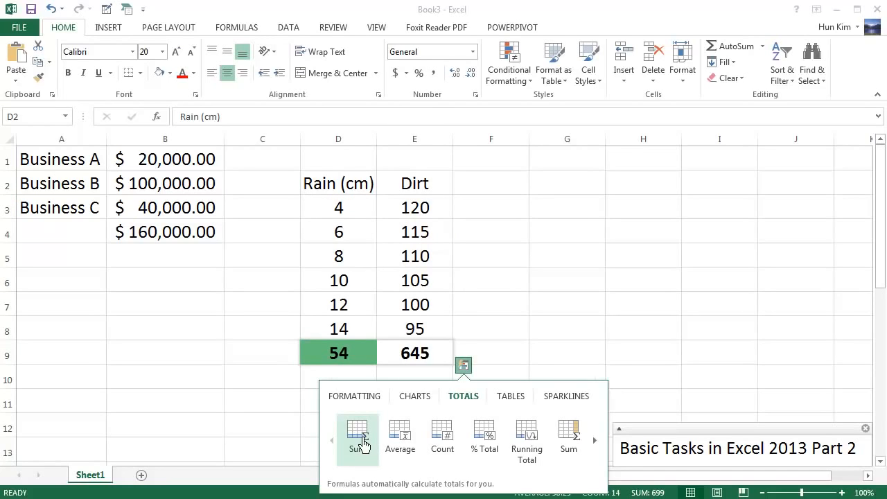
left_click(425, 400)
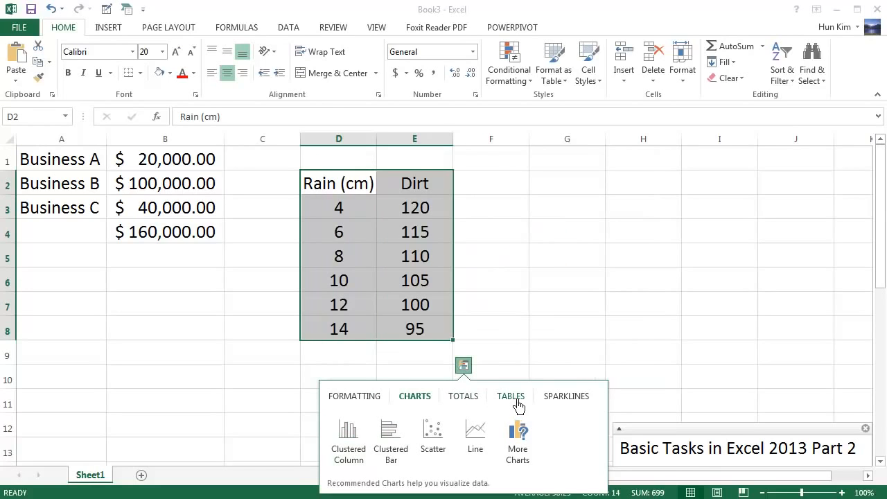
left_click(518, 401)
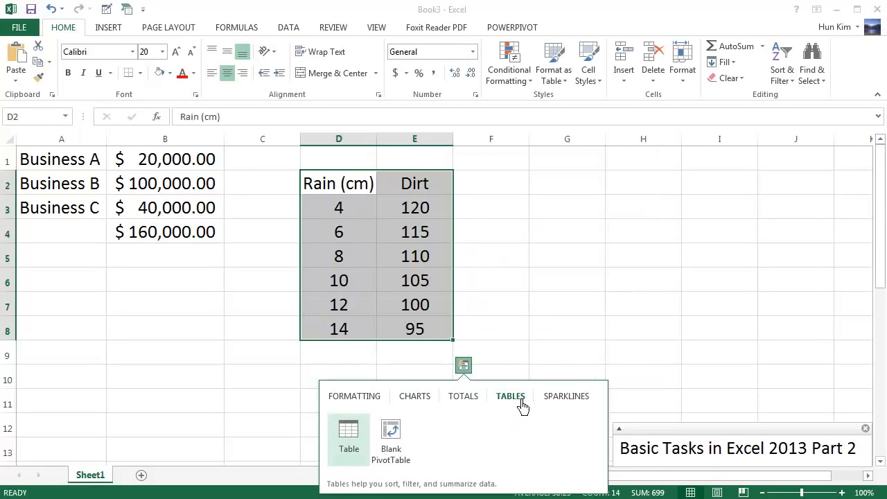
Convert the Rain and Dirt range D2:E8 into a banded table with header filter buttons.
left_click(356, 442)
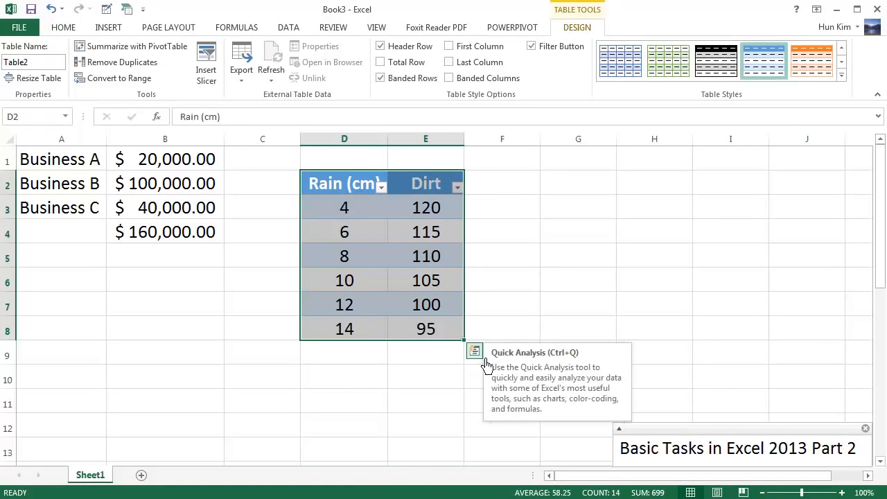
left_click(484, 360)
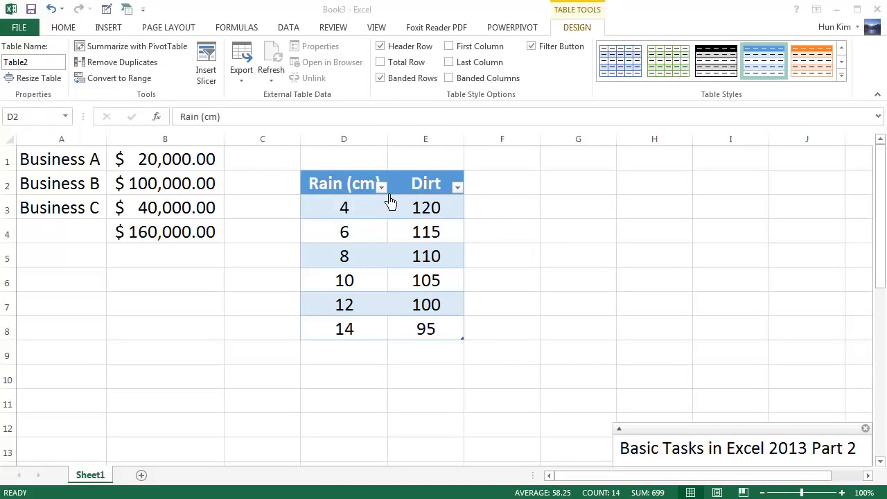
key("ctrl+a")
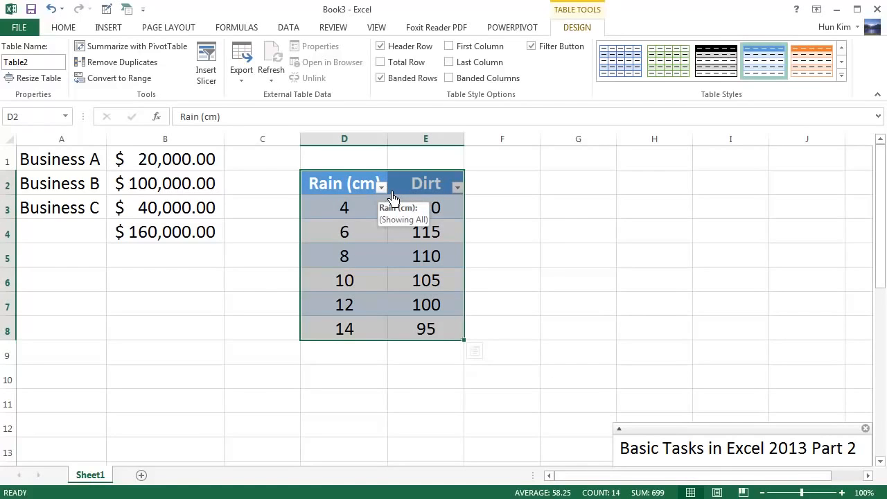
left_click(381, 187)
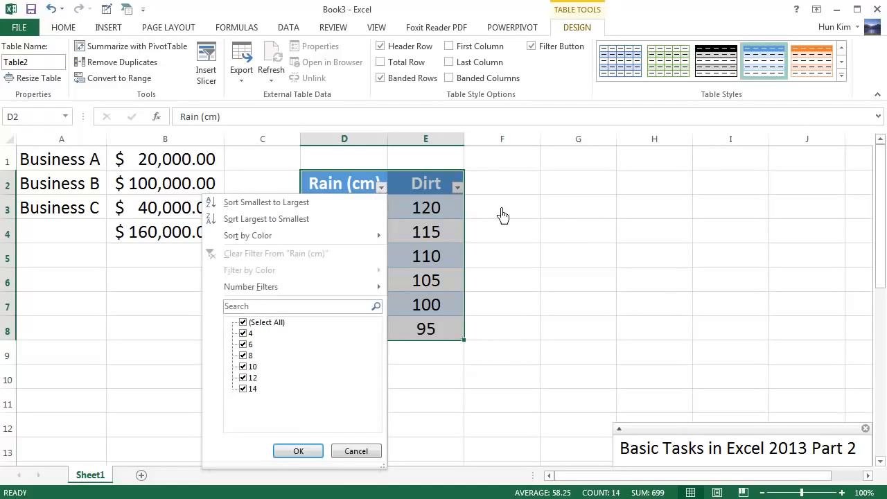
key("Escape")
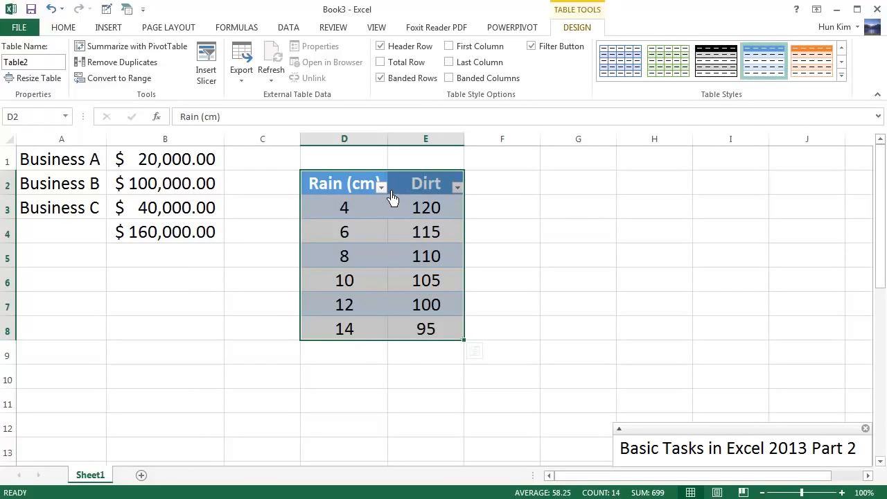
left_click(383, 187)
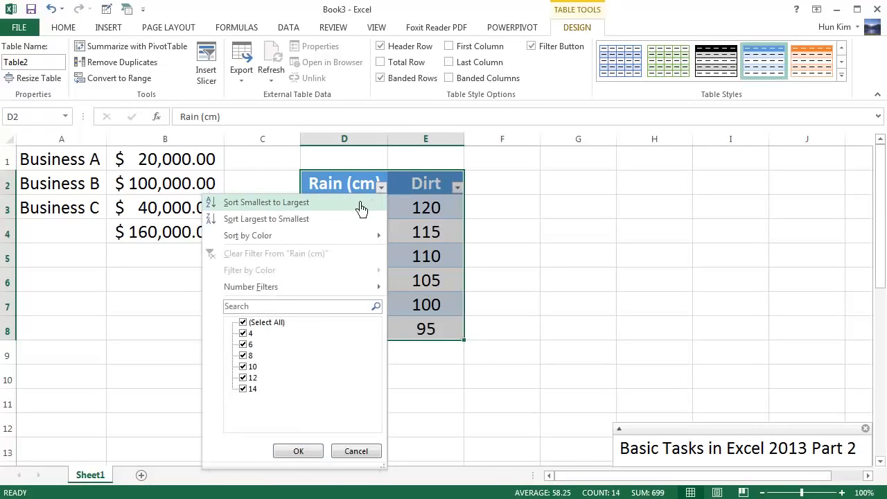
left_click(285, 219)
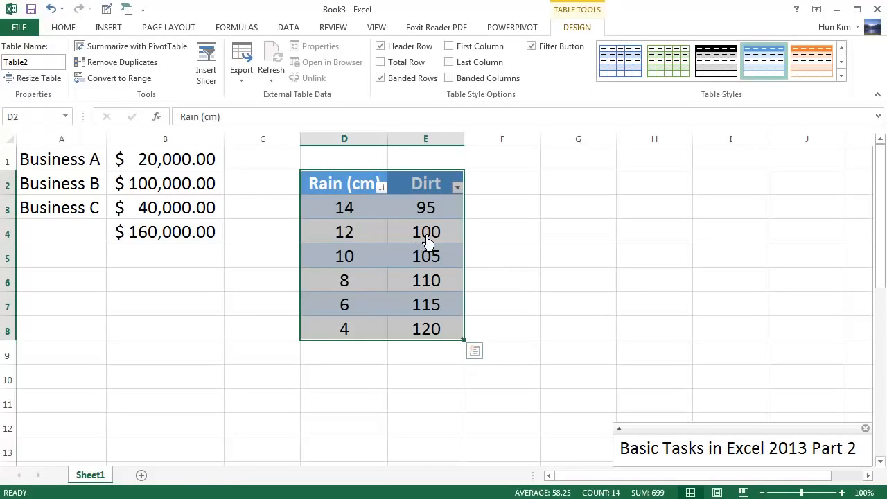
key("ctrl+z")
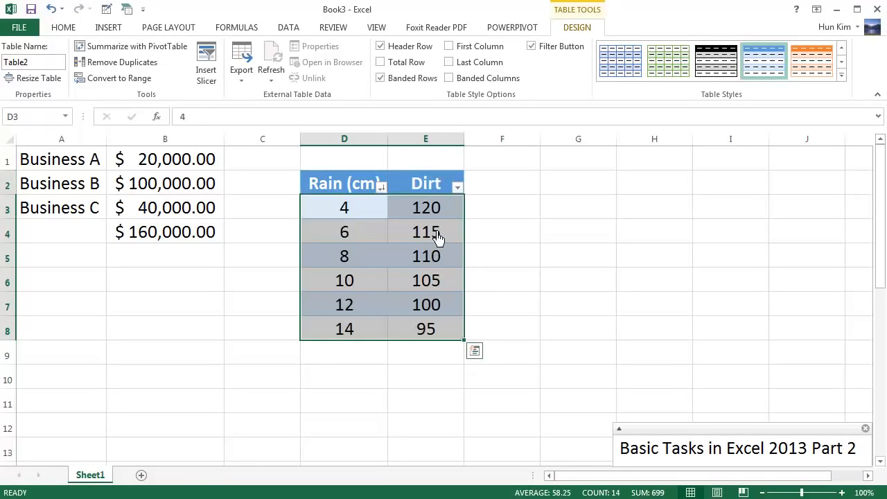
left_click(381, 186)
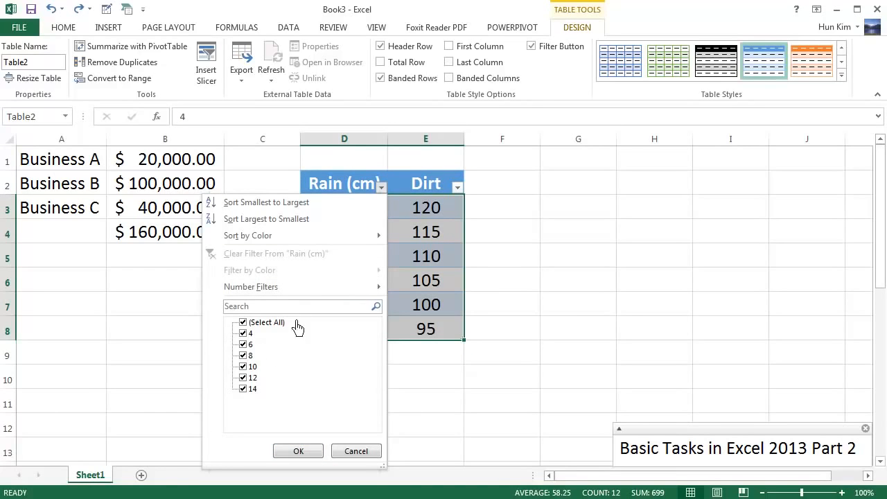
Filter the Rain (cm) column to hide the rows with values 6 and 8.
left_click(298, 452)
left_click(363, 240)
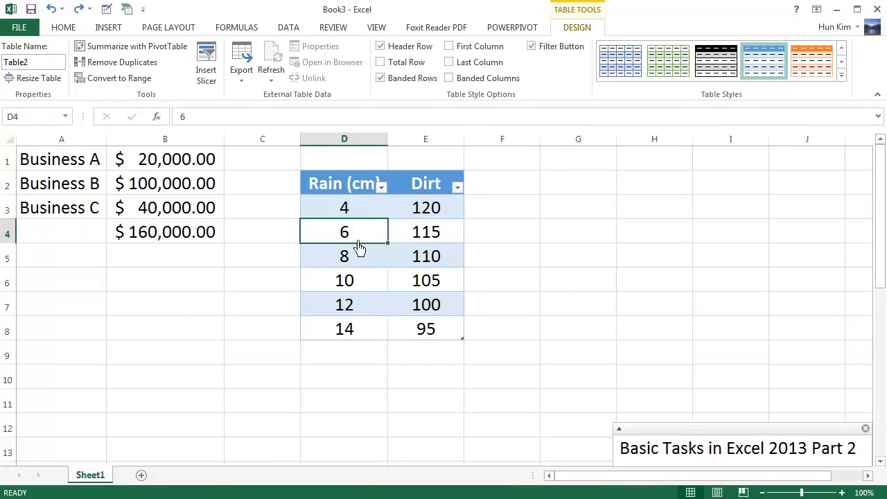
left_click(382, 187)
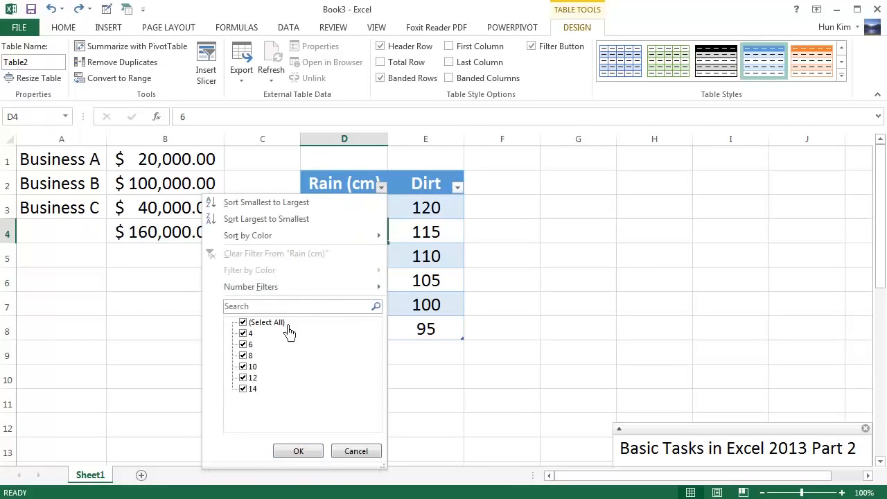
left_click(243, 344)
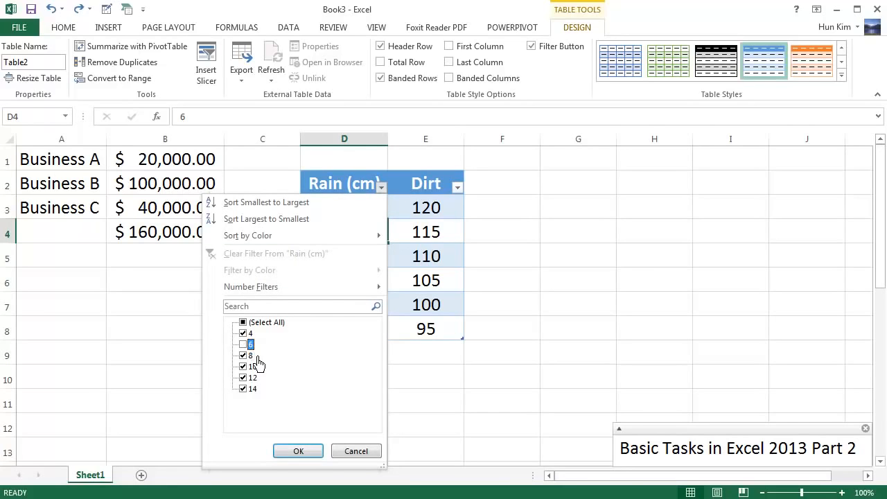
left_click(247, 355)
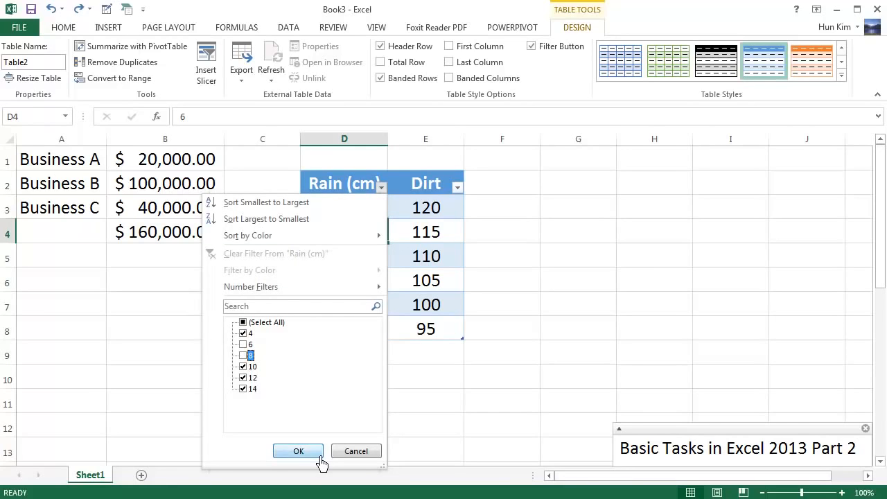
left_click(298, 452)
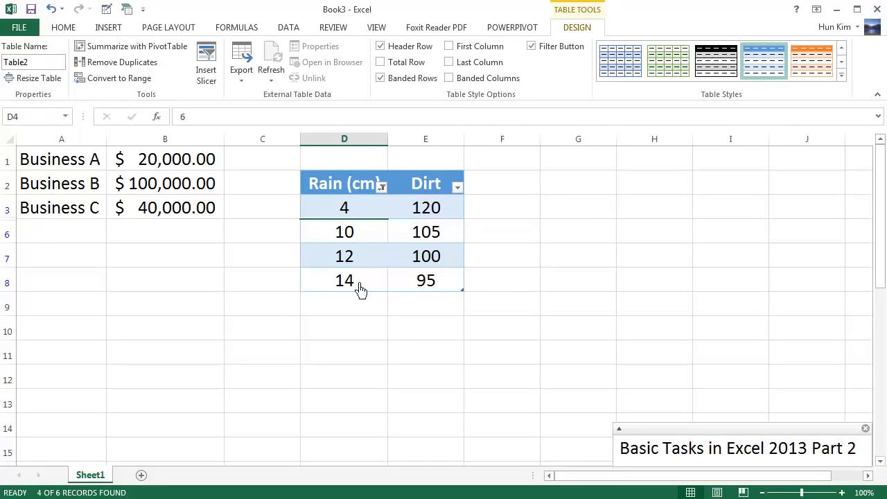
Recheck 6 and 8 in the Rain filter so all six rows show again.
left_click(384, 188)
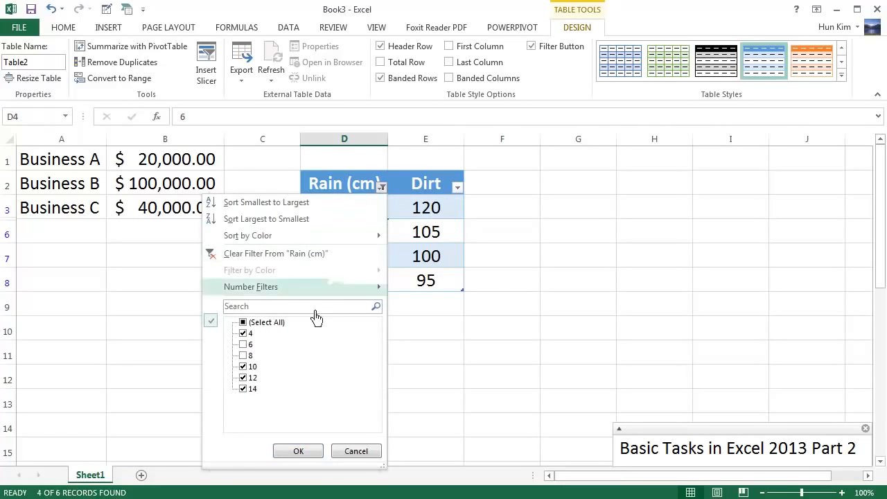
left_click(250, 344)
left_click(250, 355)
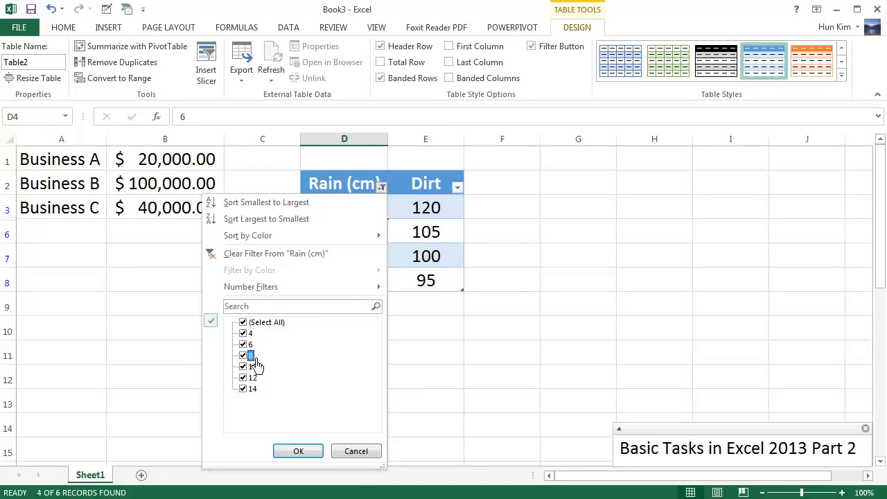
left_click(297, 451)
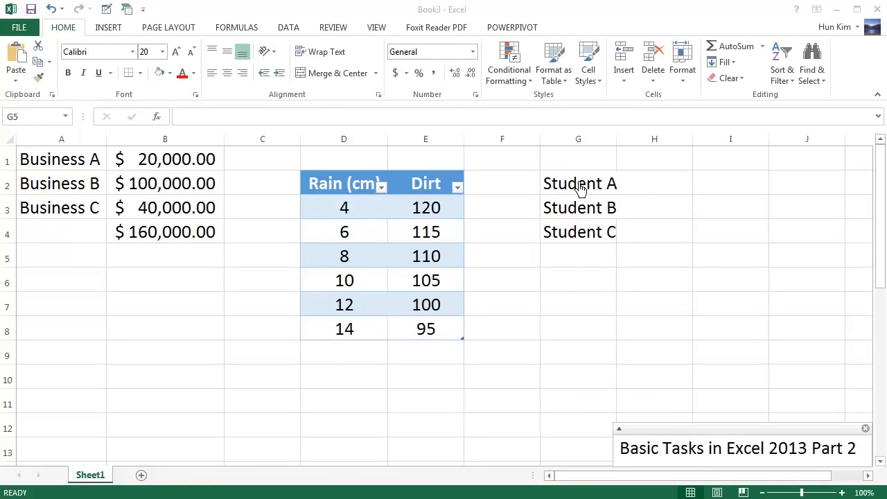
Autofit column G to the student names and add Test1/Test2 scores beside them.
left_click(582, 212)
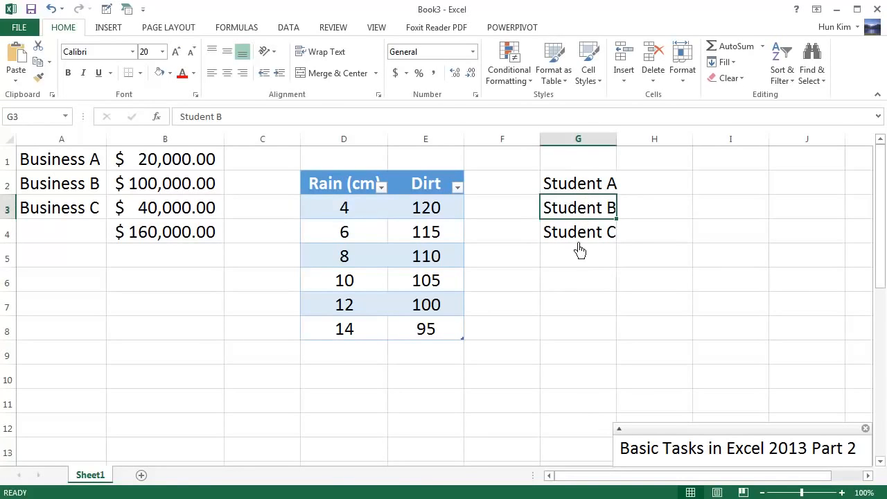
double_click(624, 143)
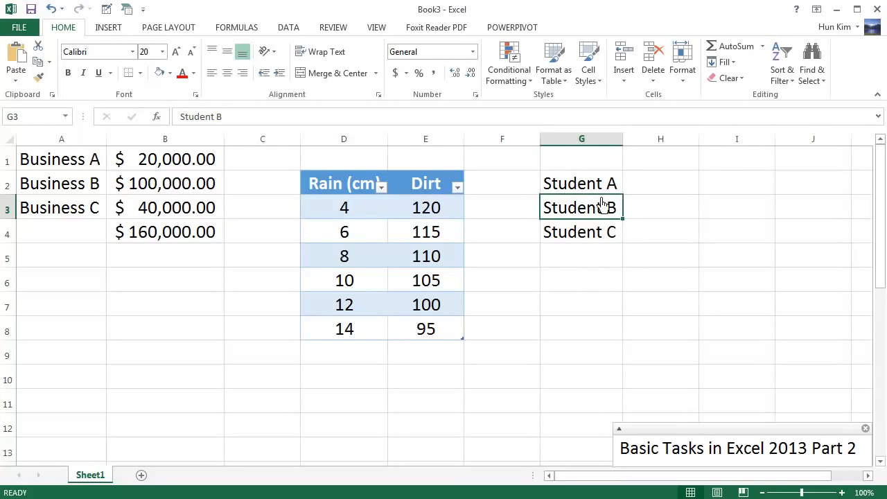
left_click(644, 193)
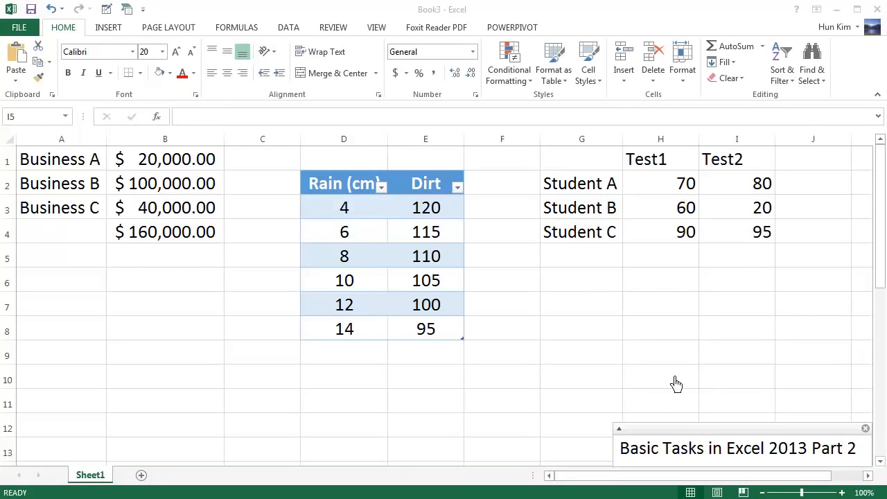
left_click_drag(587, 165, 730, 241)
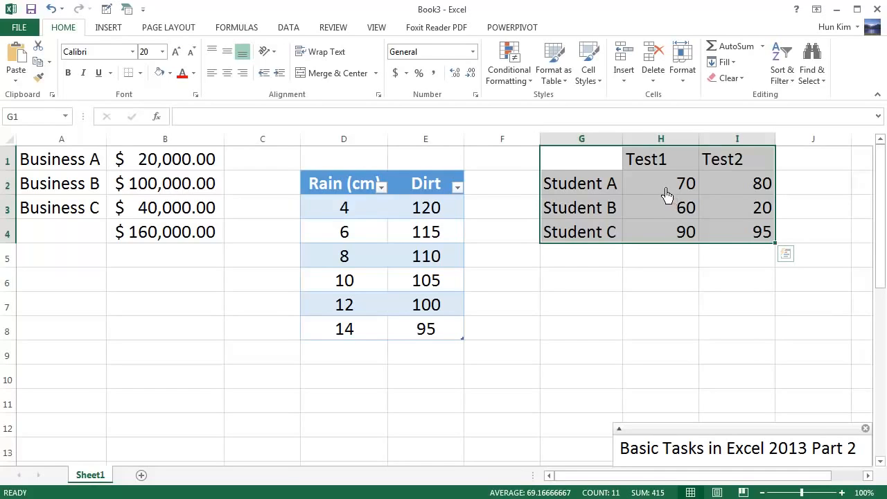
left_click(733, 233)
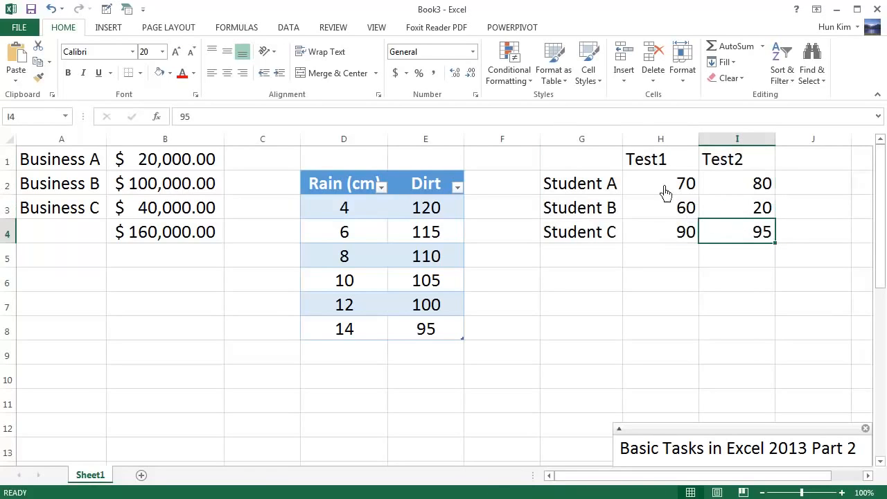
Centre the Test1 and Test2 headings and scores, then select the score table G1:I4.
left_click_drag(664, 168, 733, 242)
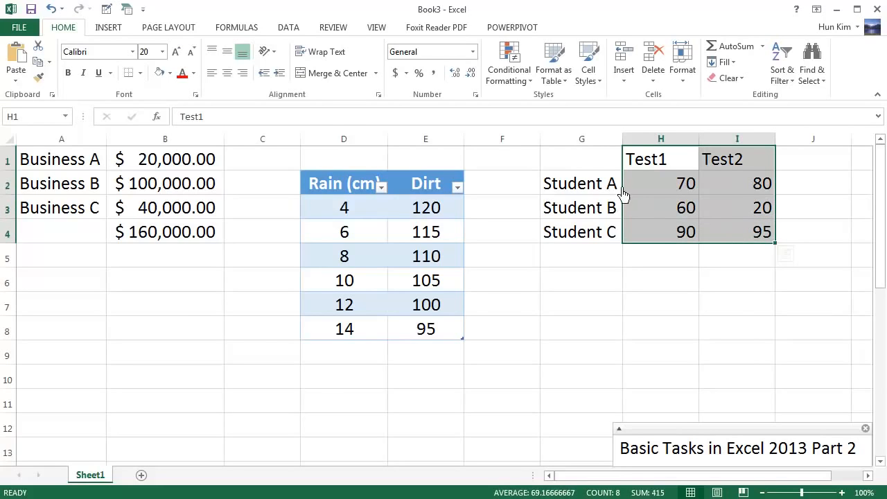
left_click(231, 73)
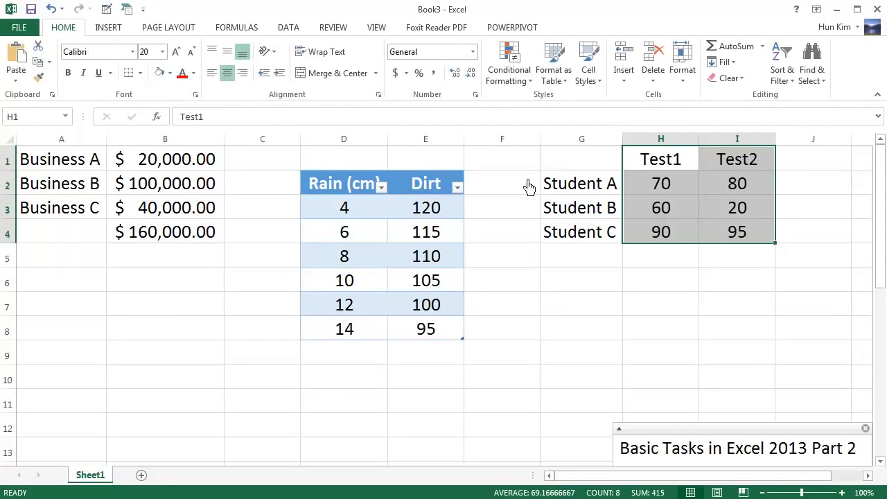
left_click(607, 220)
left_click_drag(585, 161, 759, 248)
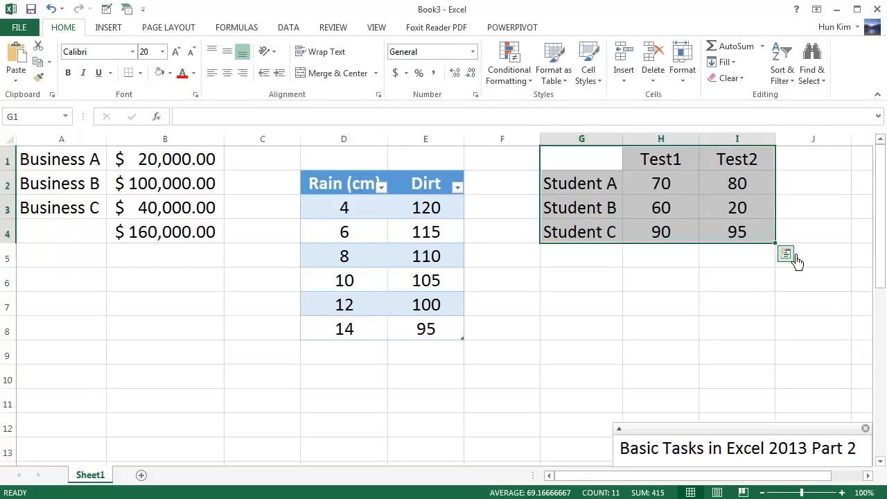
Apply a Quick Analysis colour scale to the scores, shading low red and high green.
left_click(796, 258)
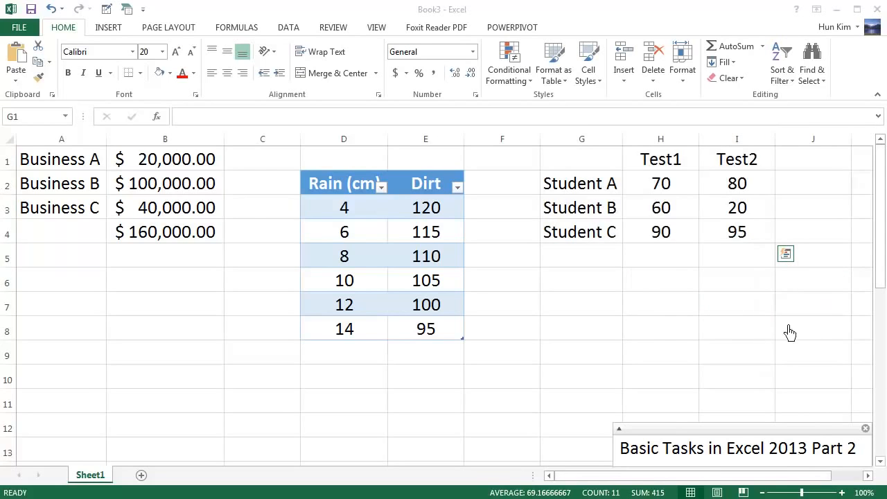
left_click(789, 258)
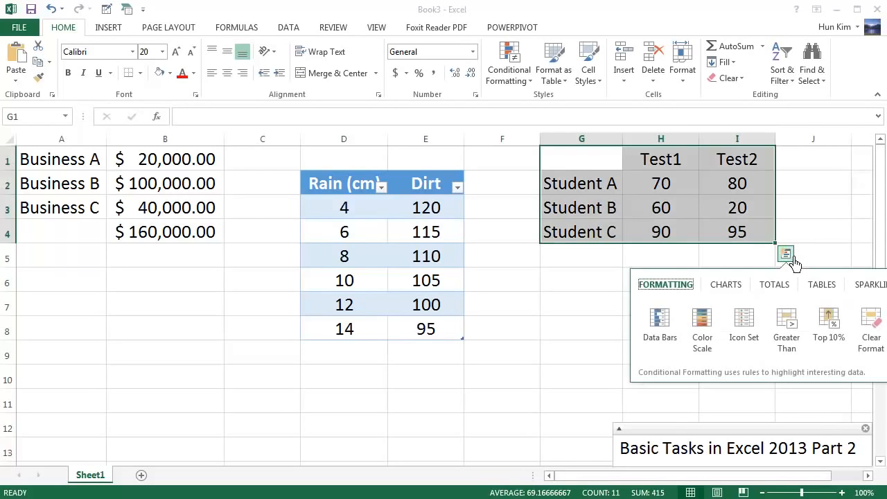
left_click(708, 333)
left_click(686, 274)
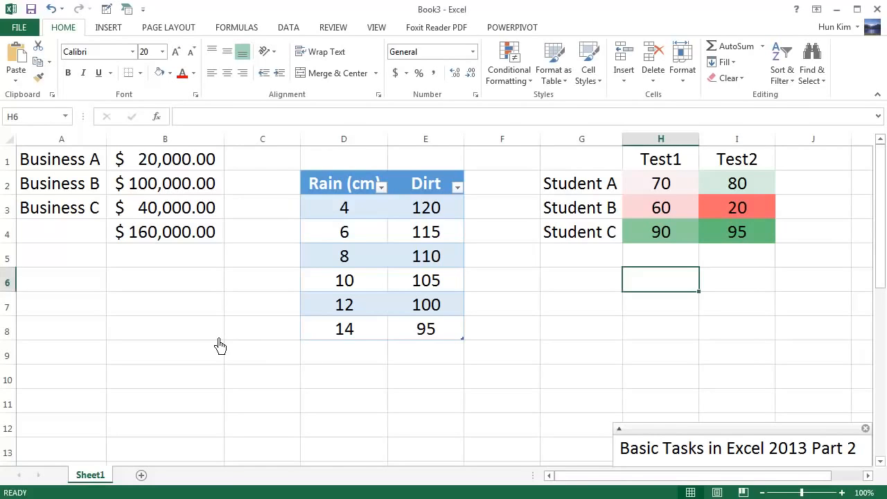
left_click(197, 305)
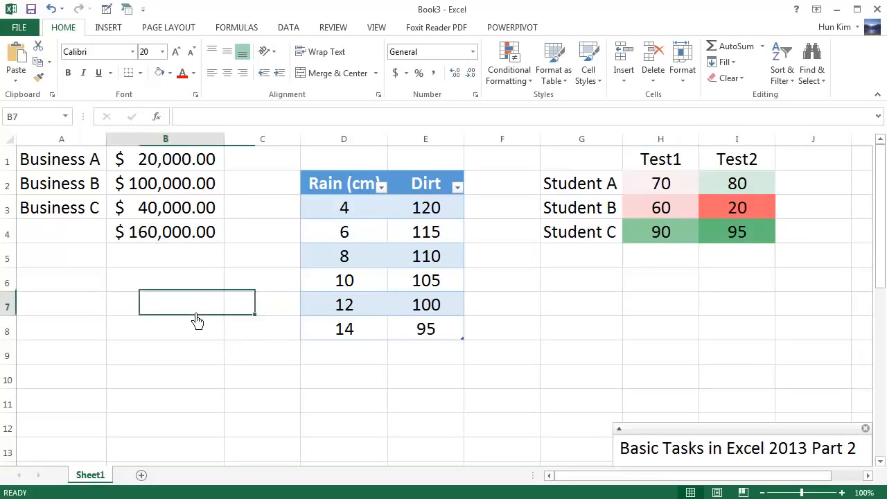
left_click(216, 284)
left_click(28, 30)
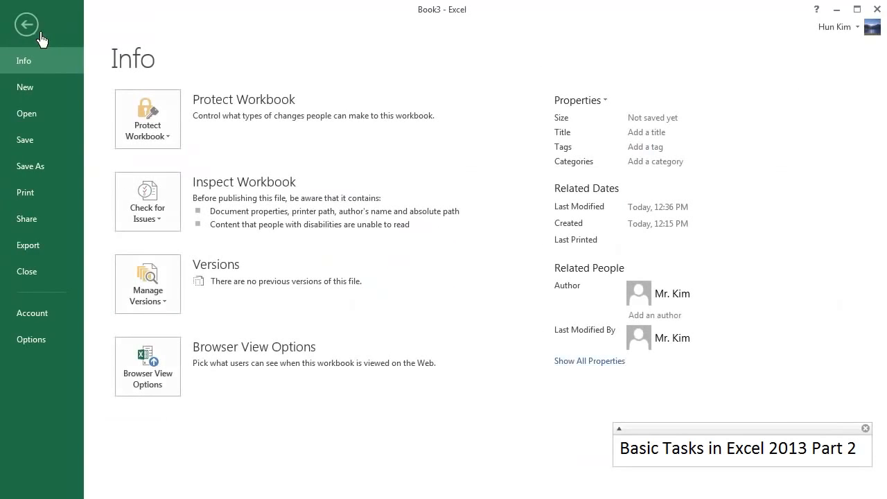
left_click(40, 153)
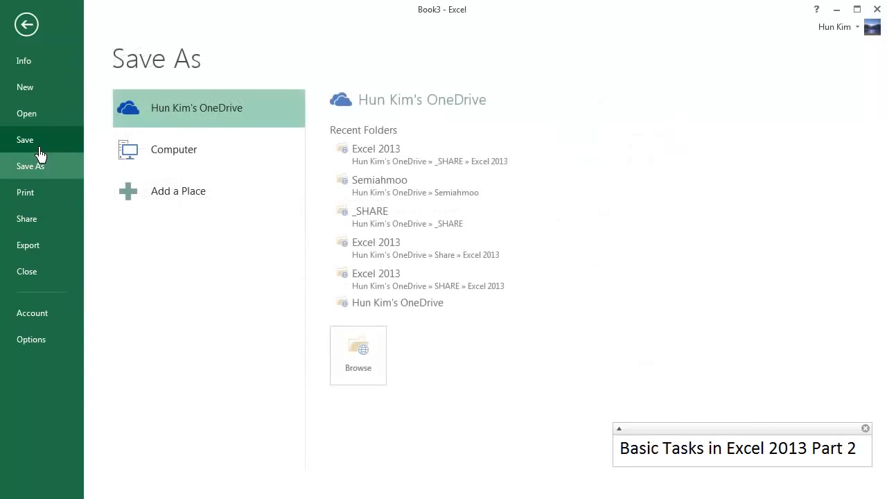
left_click(190, 163)
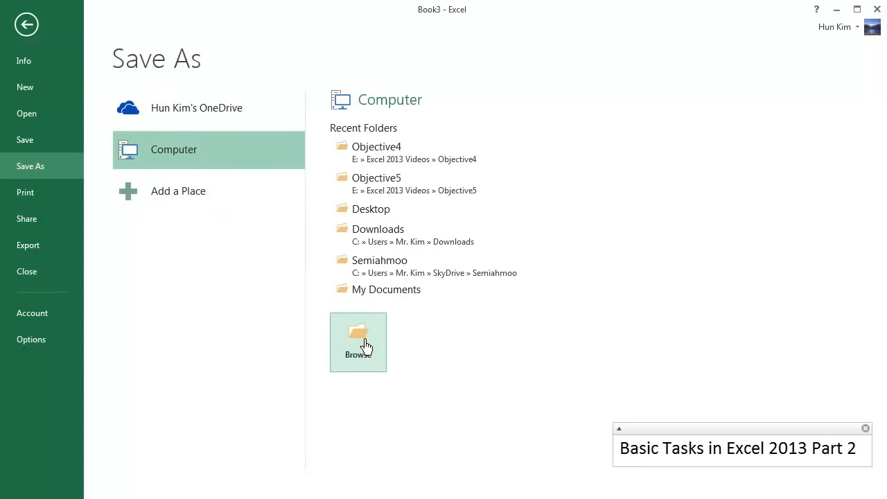
left_click(349, 326)
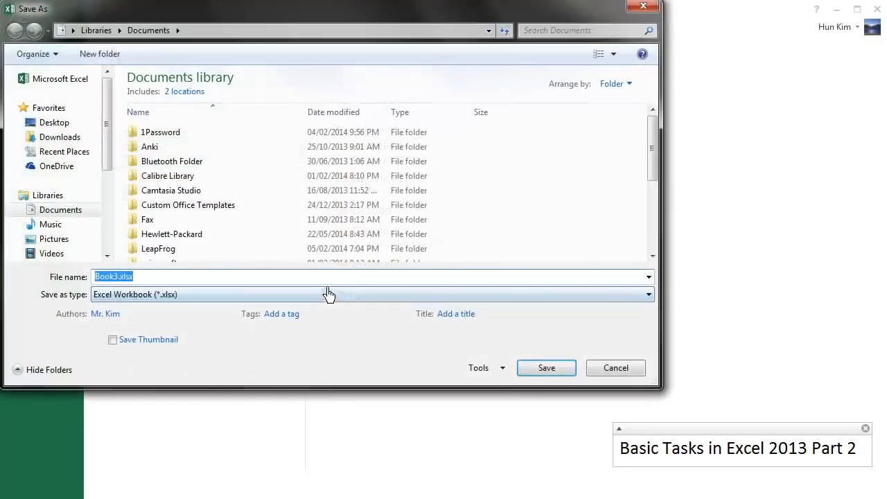
left_click(65, 127)
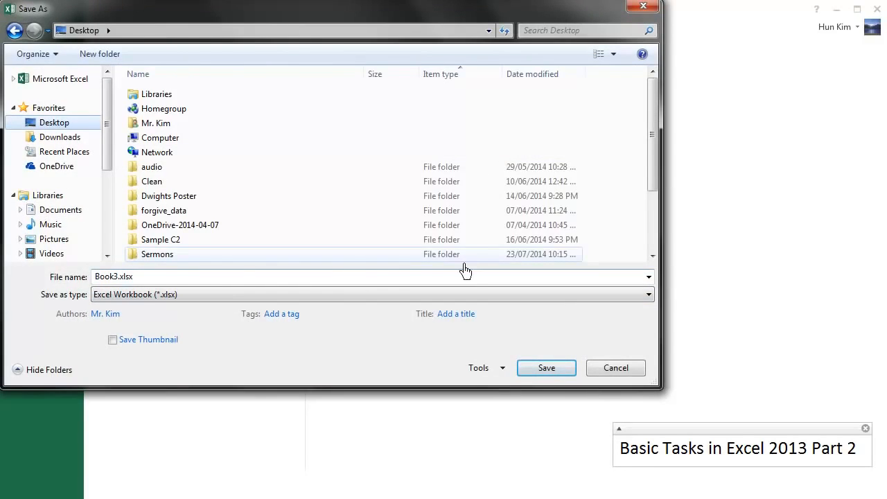
left_click(635, 374)
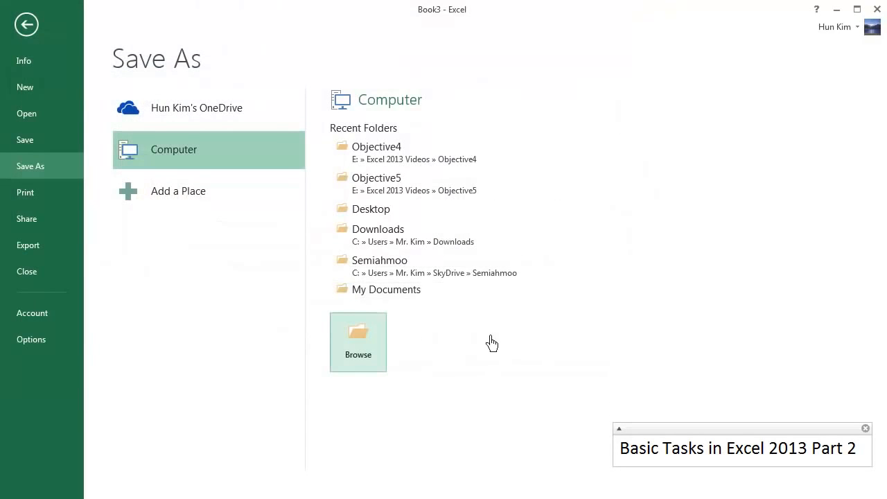
key("Escape")
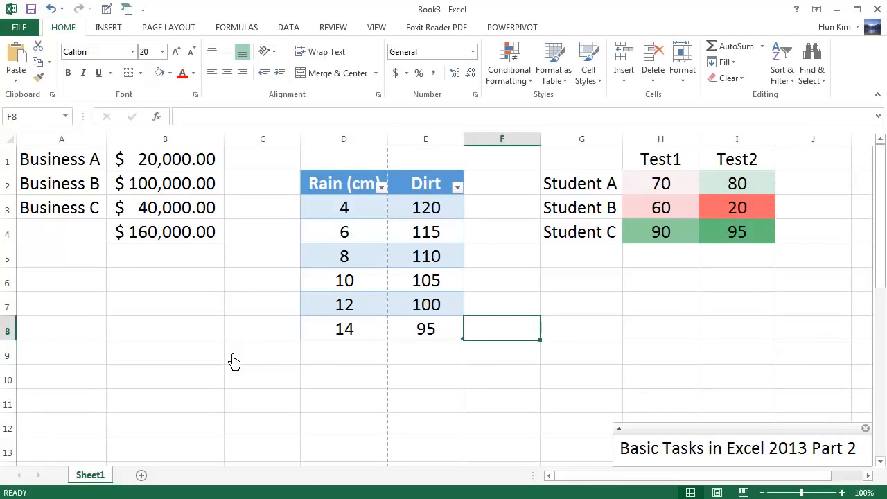
left_click(206, 368)
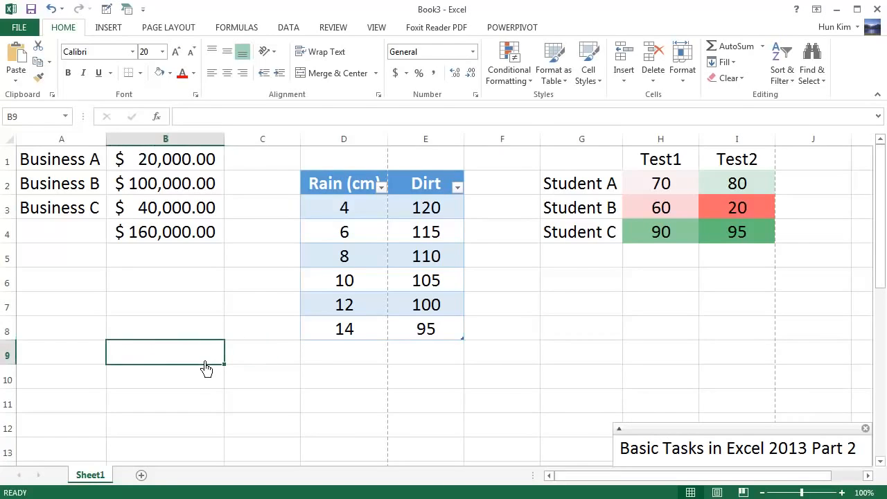
left_click(23, 32)
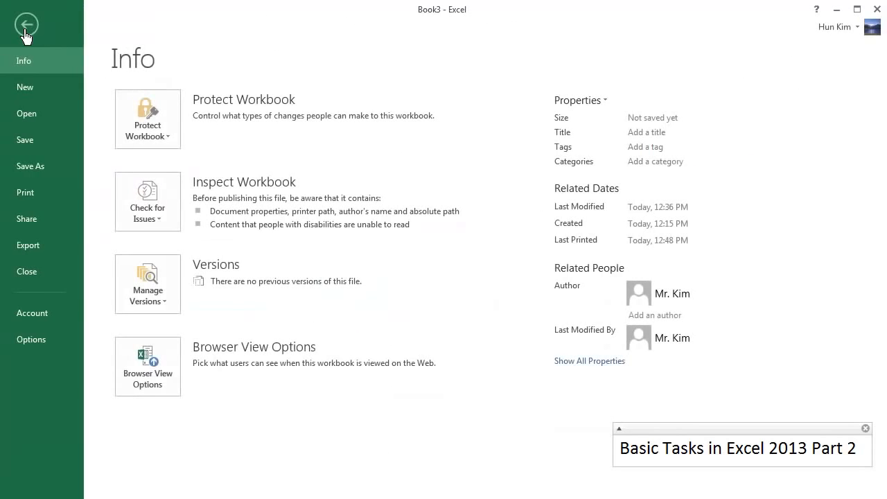
left_click(36, 209)
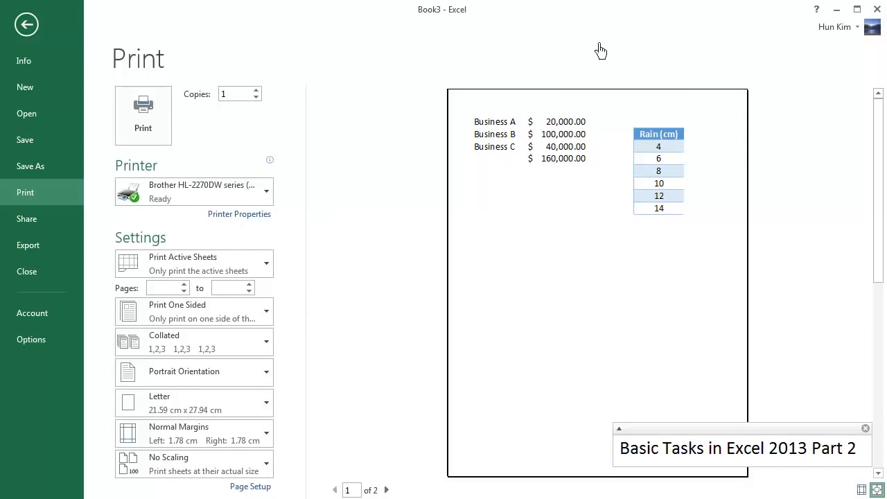
left_click(393, 492)
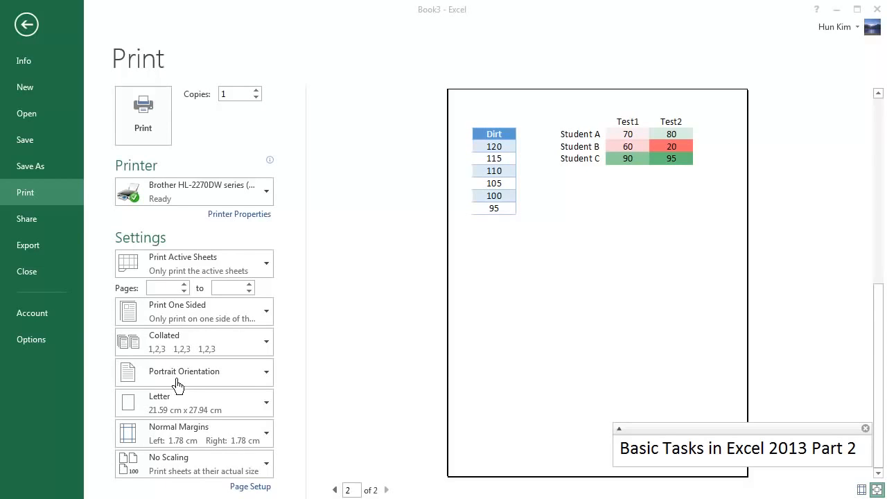
left_click(215, 384)
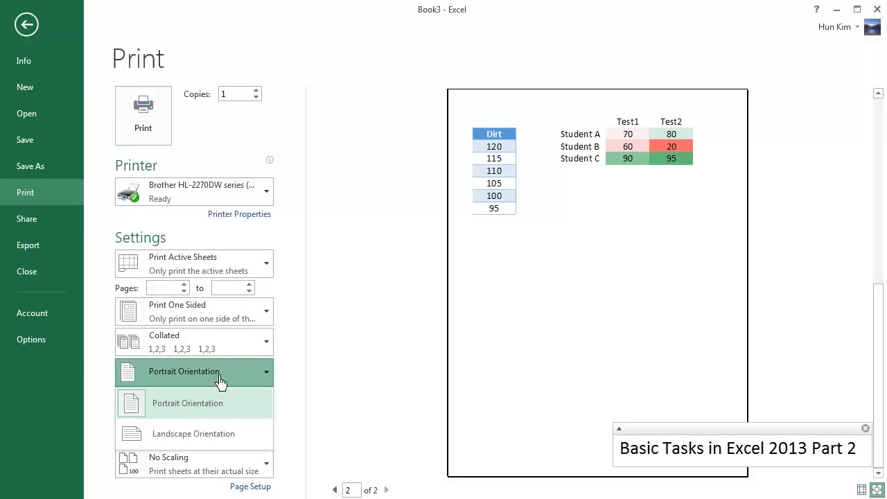
left_click(199, 436)
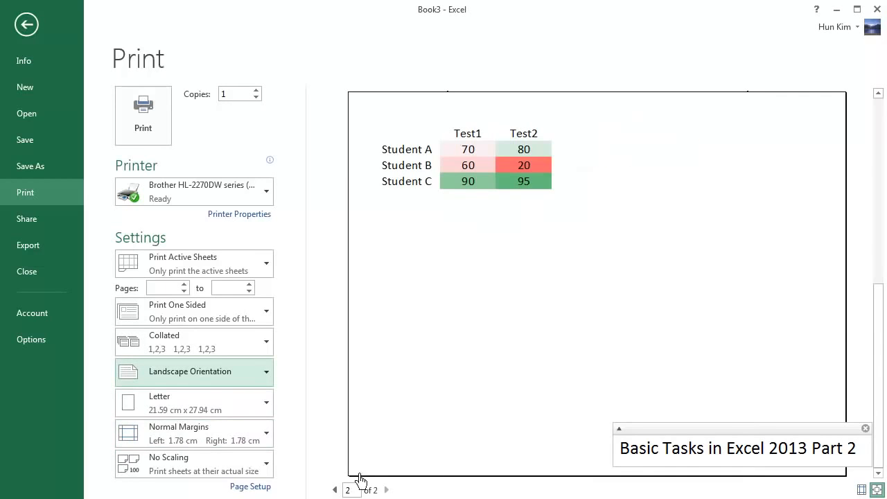
left_click(335, 490)
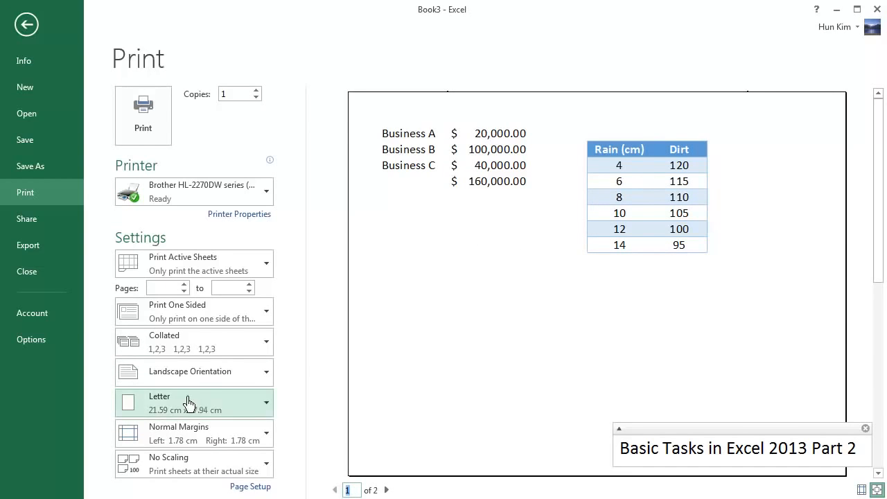
left_click(182, 376)
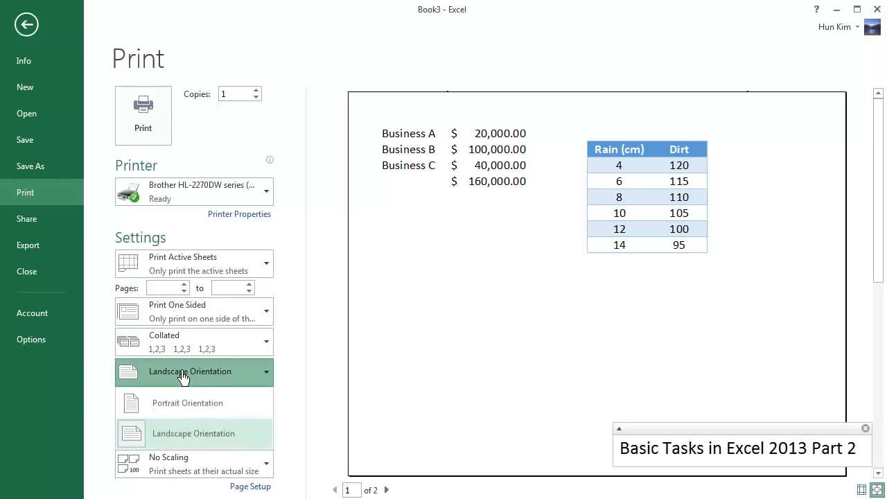
left_click(185, 407)
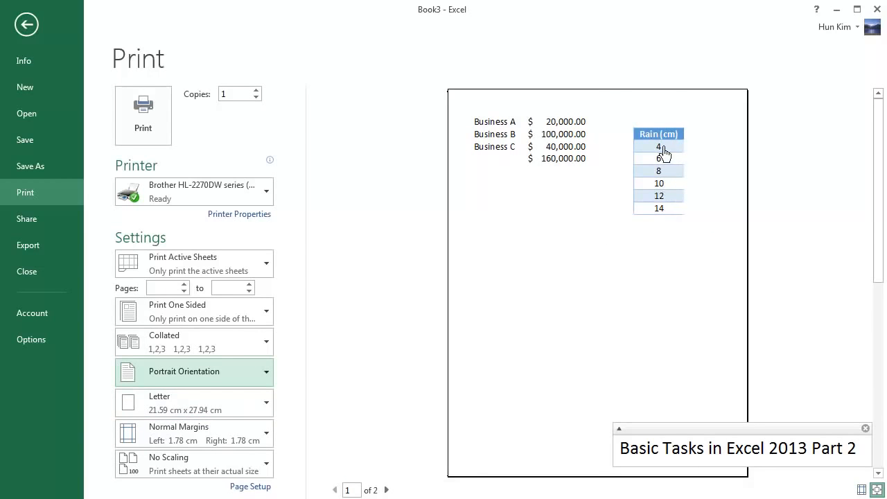
left_click(382, 330)
key("Escape")
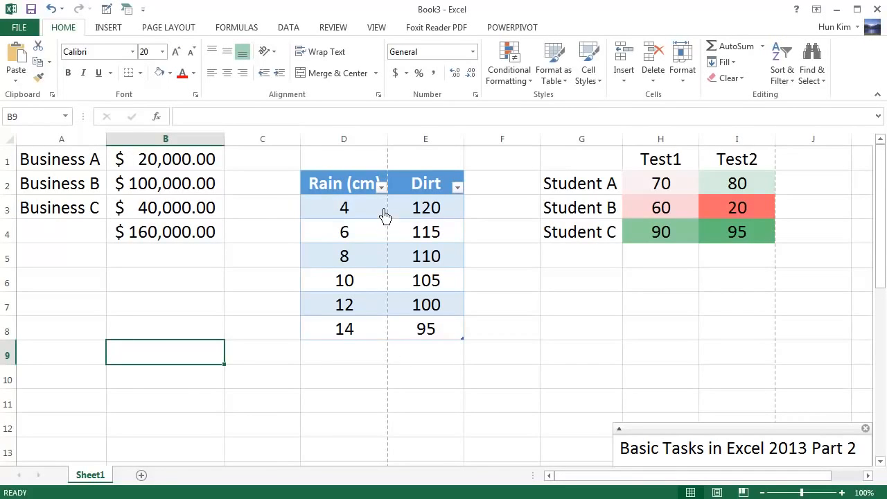
left_click(179, 261)
left_click(134, 208)
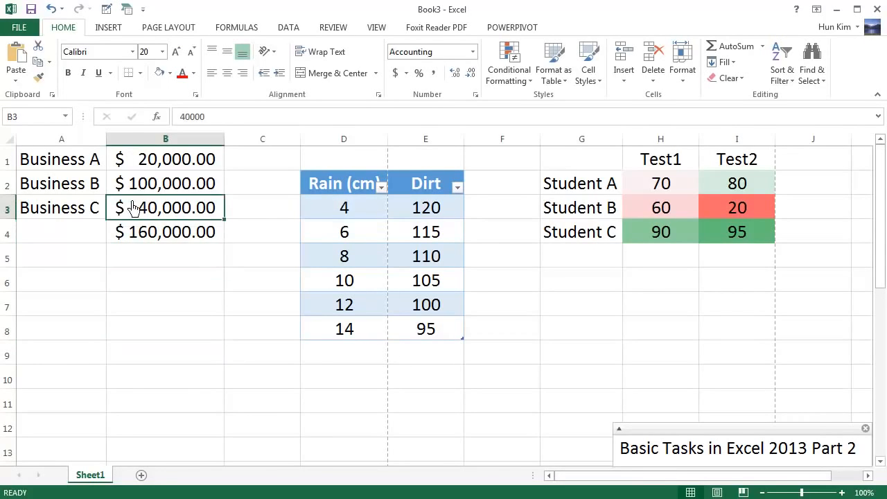
key("Left")
key("Right")
key("Right")
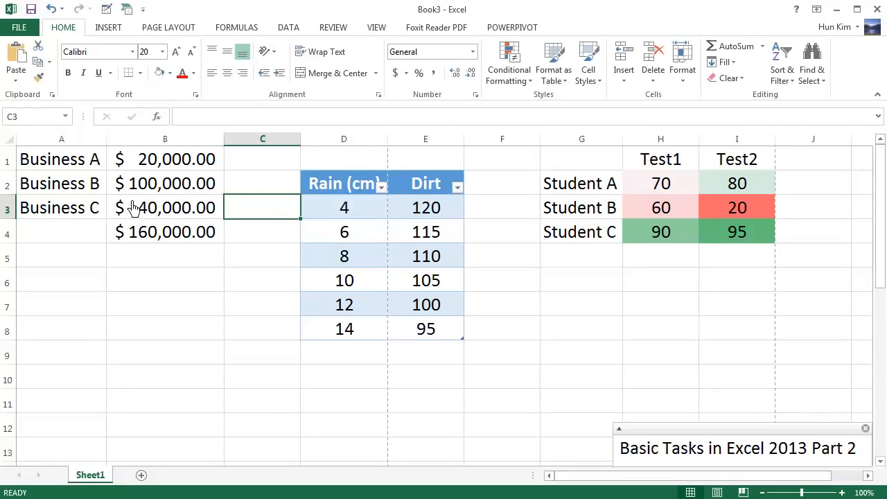